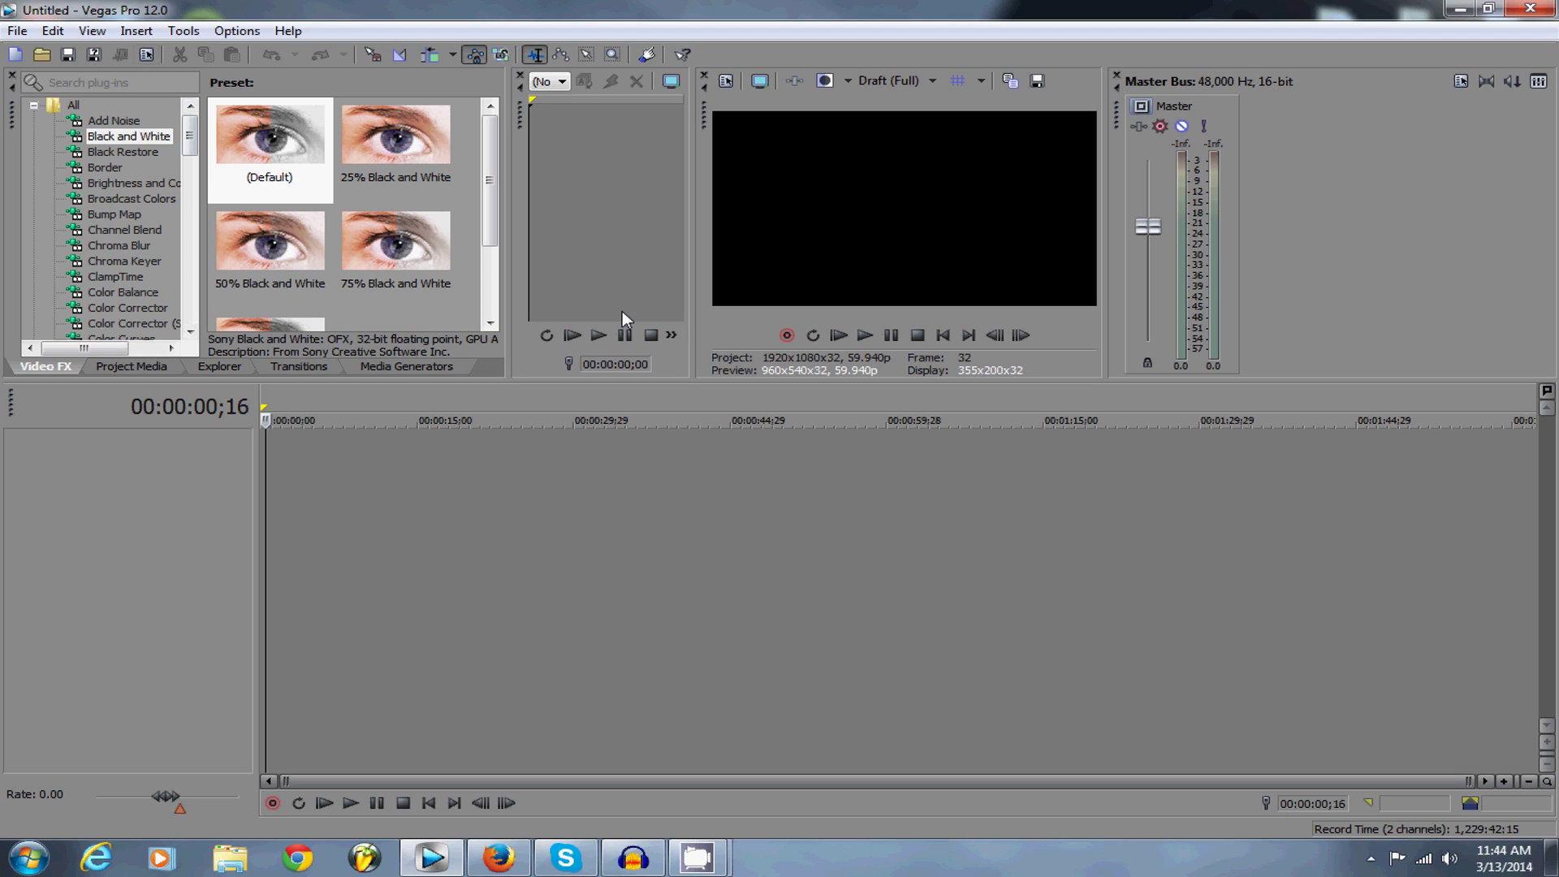
Step: Open the lefty 1 clip from Clips > Leftovers onto the timeline and select its video event
{"action": "left_click", "coordinate": [39, 55]}
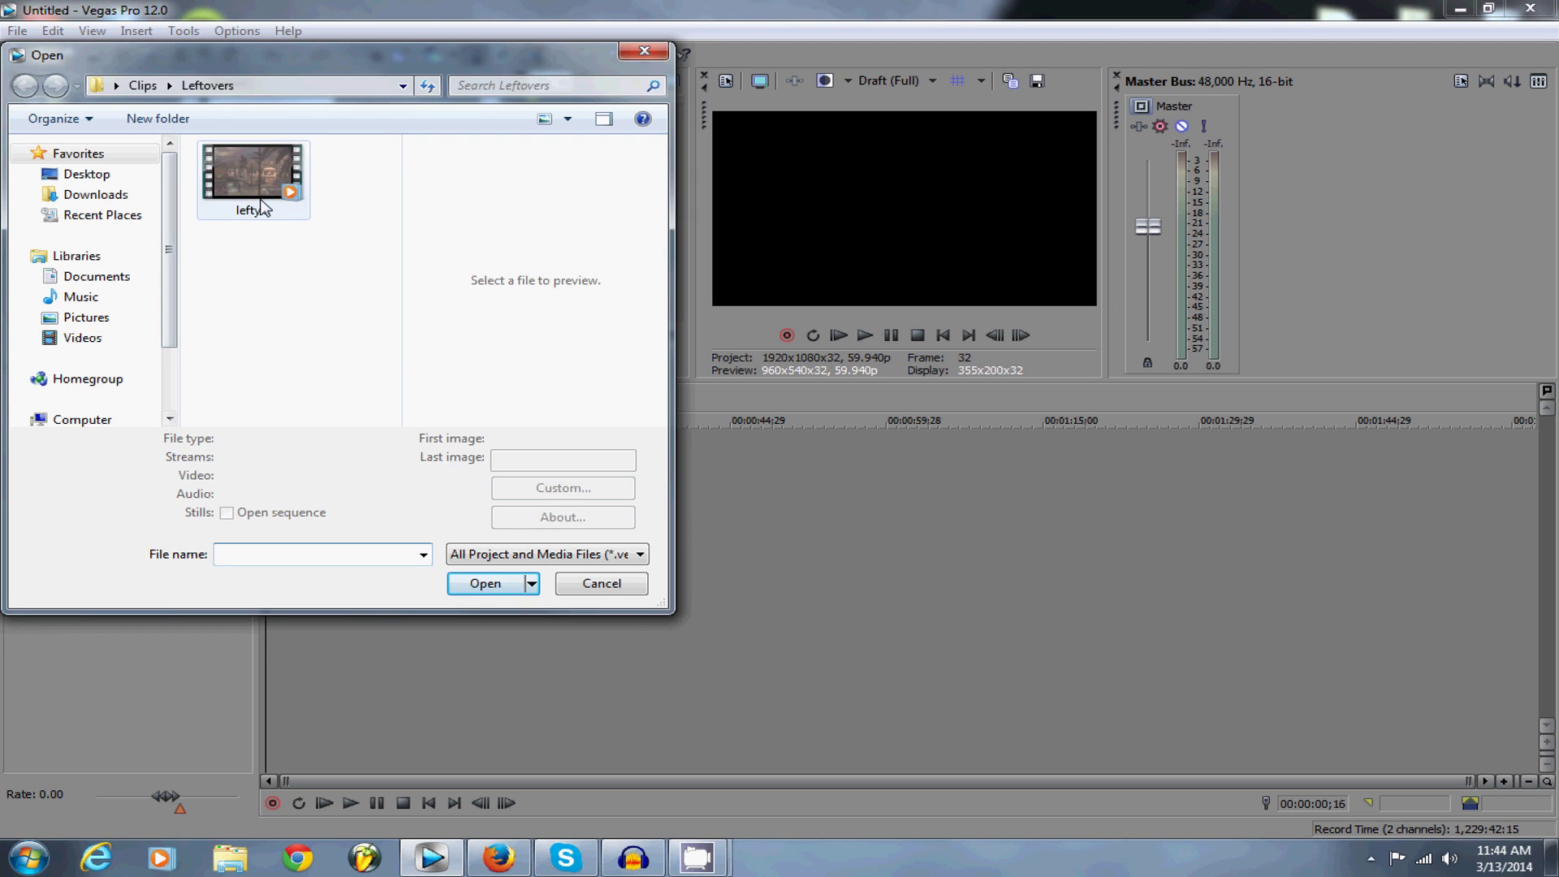
{"action": "left_click", "coordinate": [262, 203]}
{"action": "left_click", "coordinate": [510, 606]}
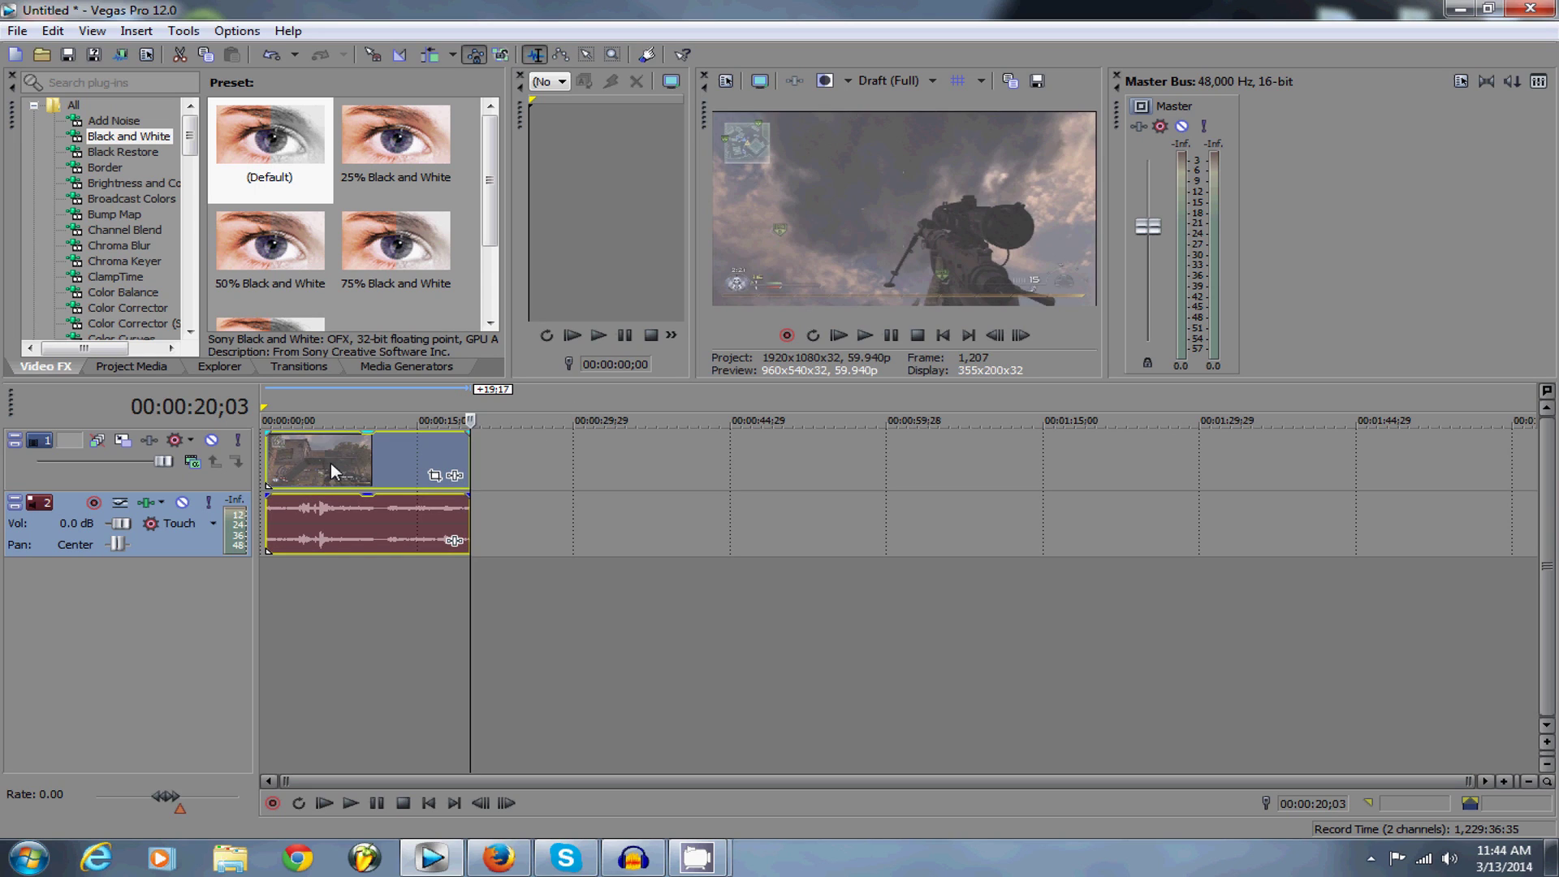
{"action": "left_click", "coordinate": [284, 463]}
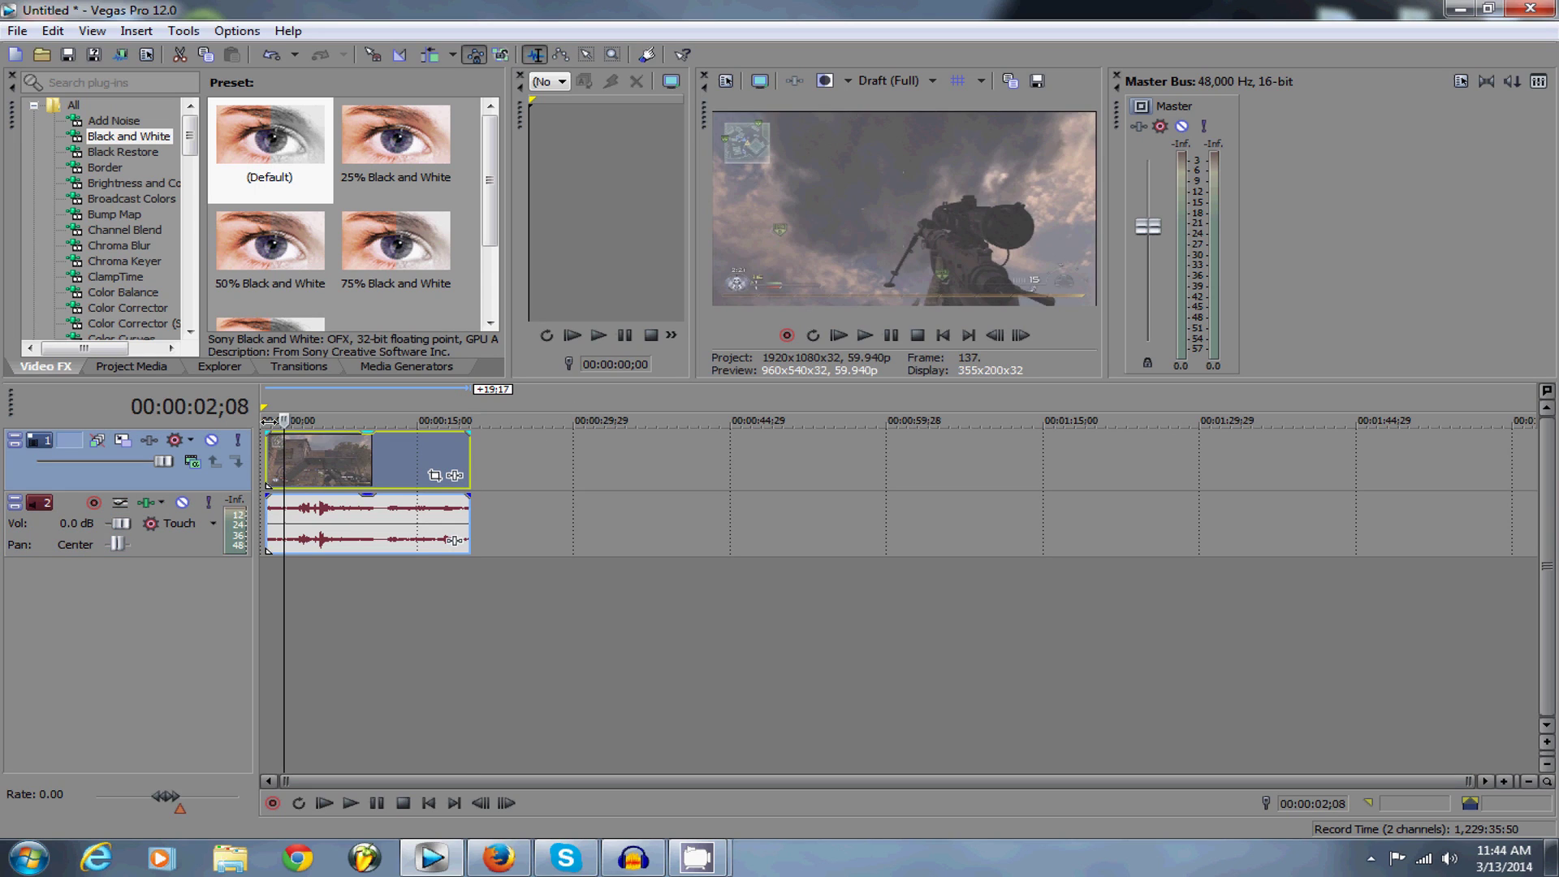
Step: Match the project's video settings to the lefty 1 clip in Project Properties
{"action": "left_click", "coordinate": [147, 54]}
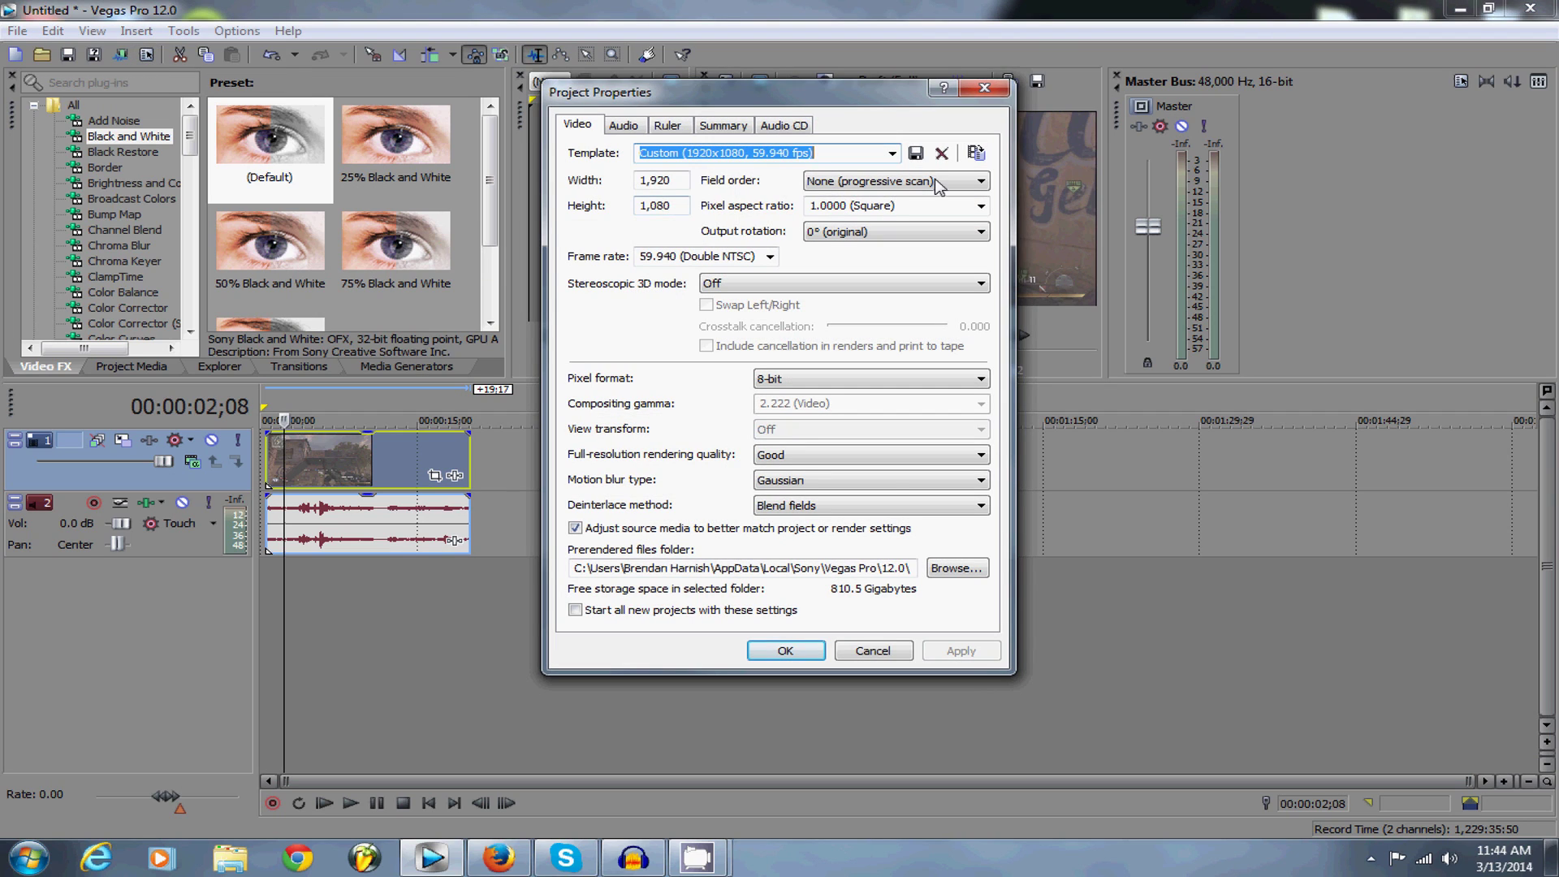
{"action": "left_click", "coordinate": [977, 154]}
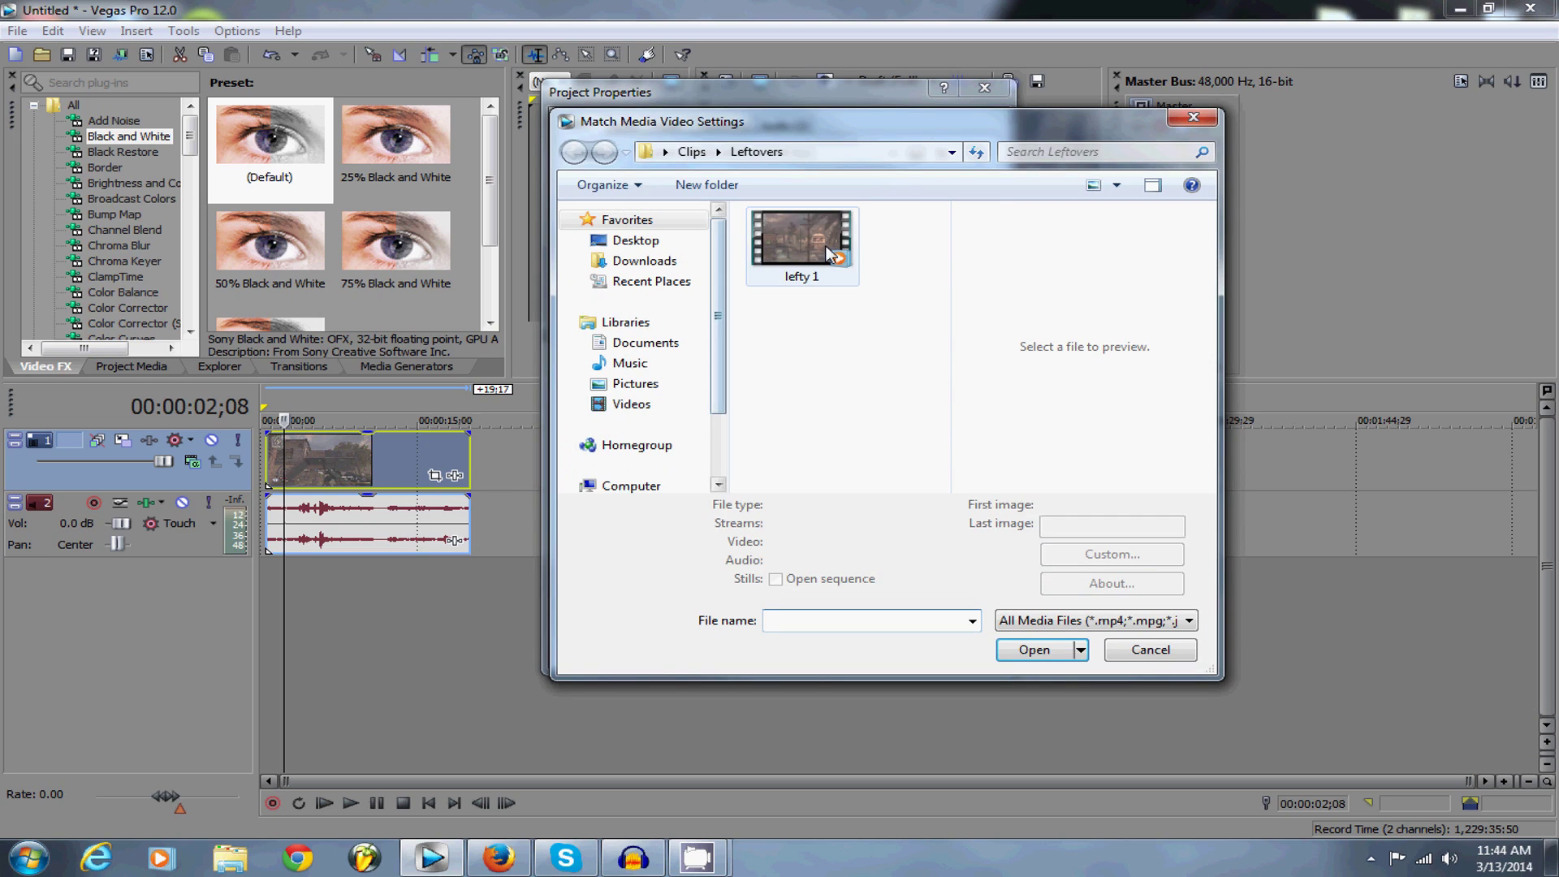
{"action": "left_click", "coordinate": [808, 279]}
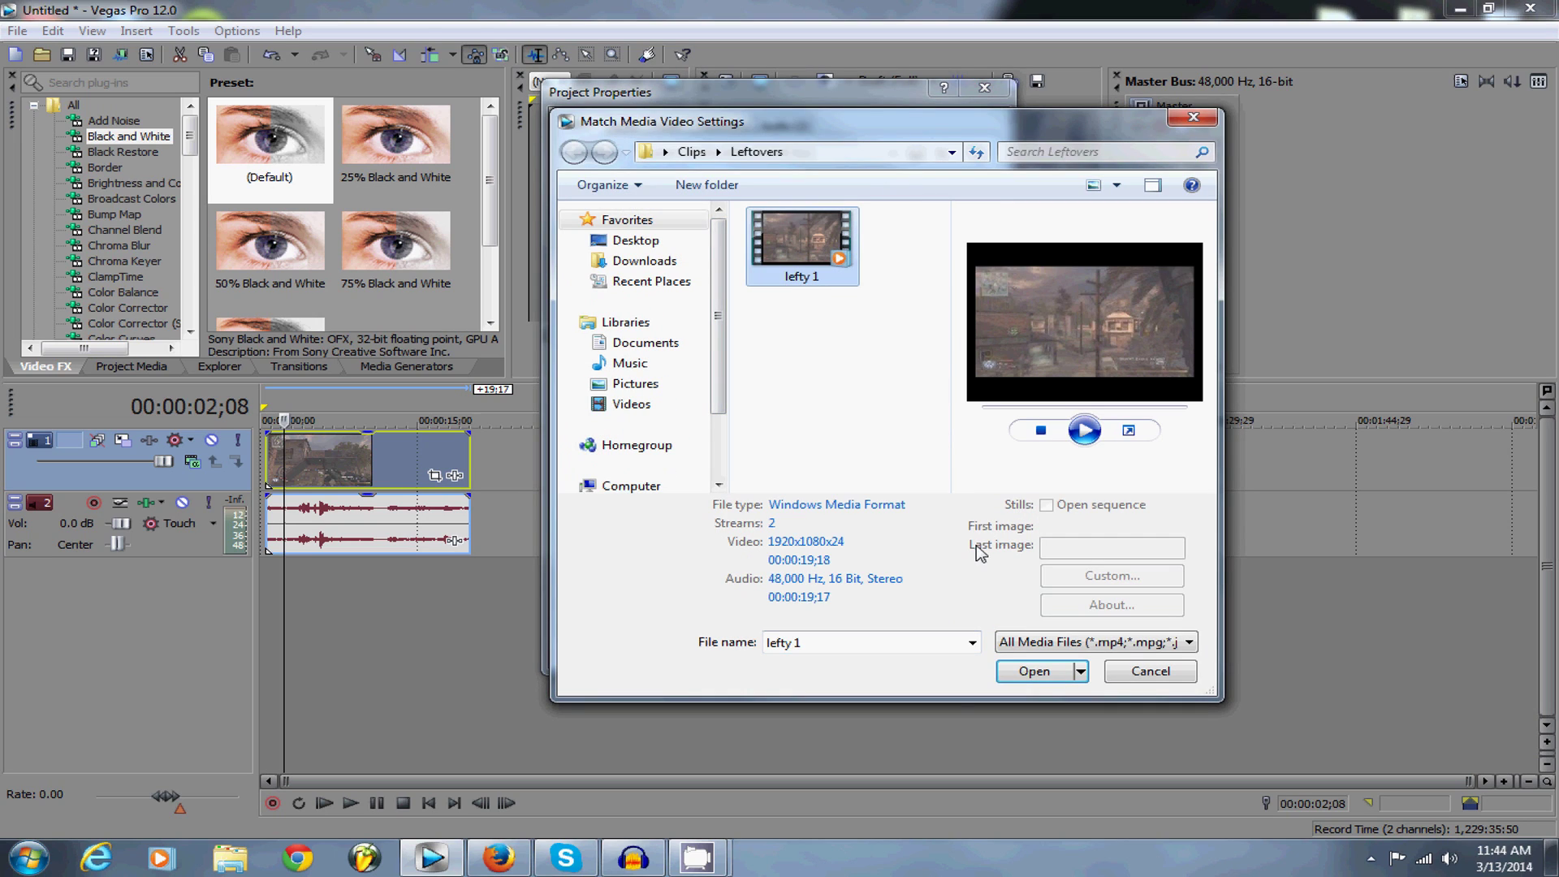
{"action": "left_click", "coordinate": [1024, 673]}
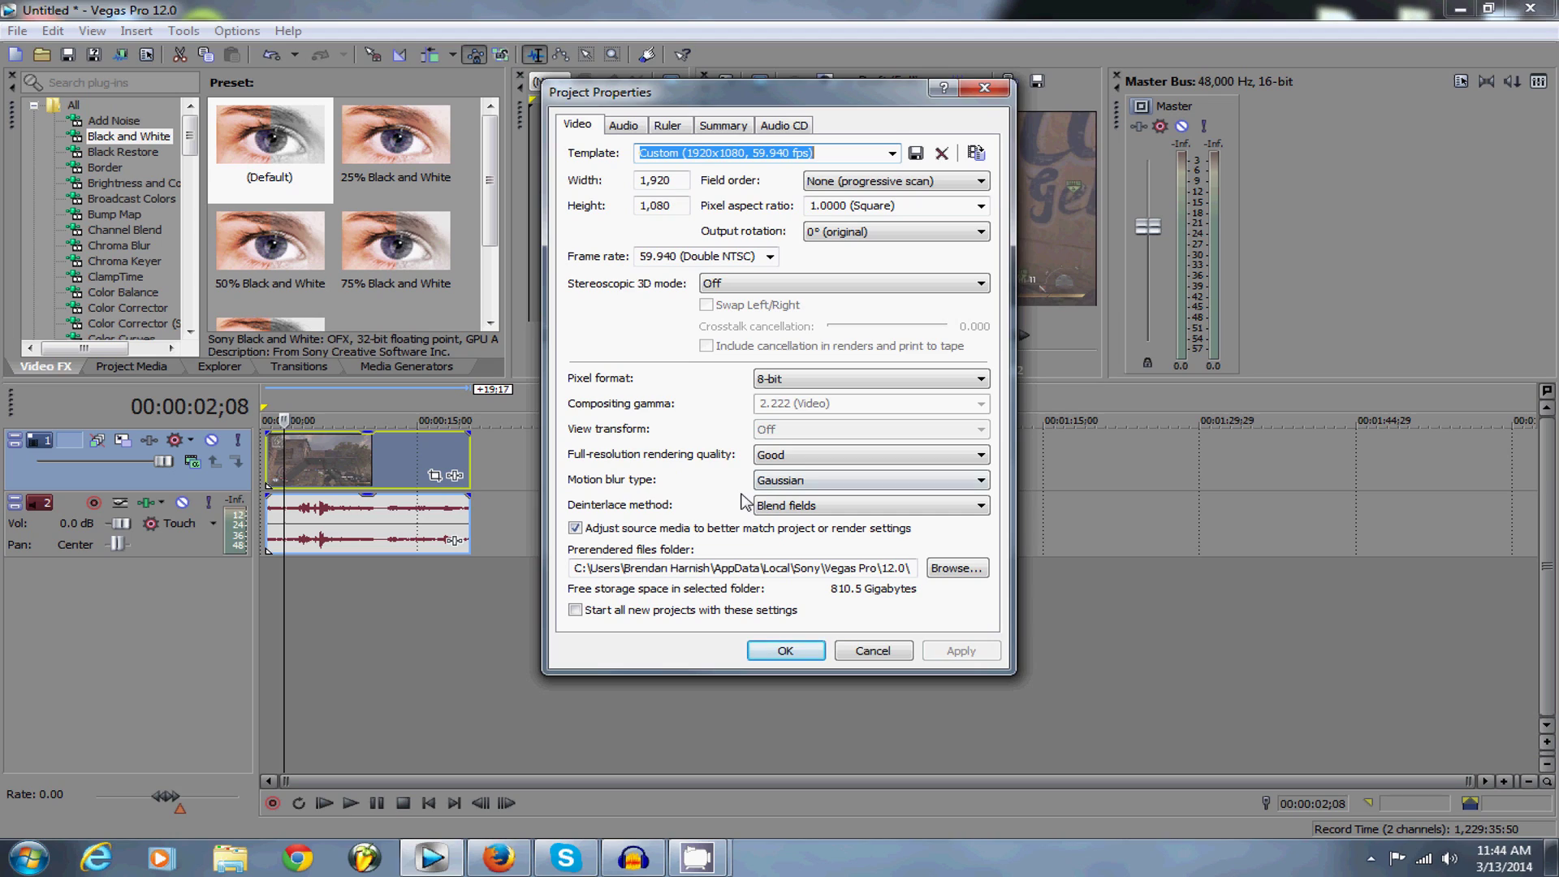
Step: Keep 59.940 fps (Double NTSC), make these settings default for new projects, and apply
{"action": "left_click", "coordinate": [635, 258]}
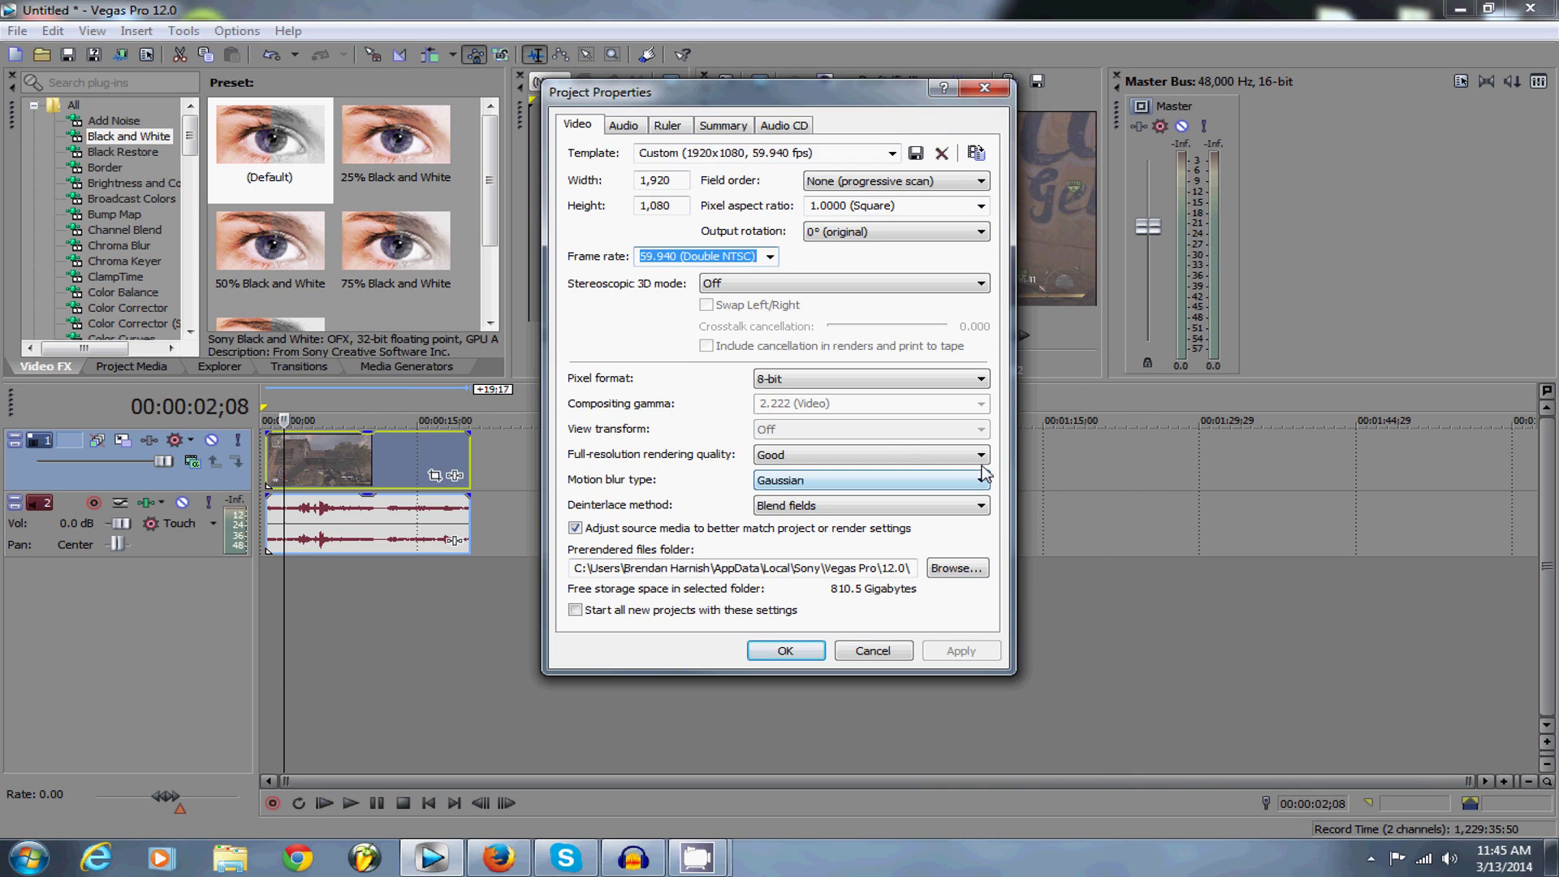
{"action": "left_click", "coordinate": [767, 256]}
{"action": "left_click", "coordinate": [661, 384]}
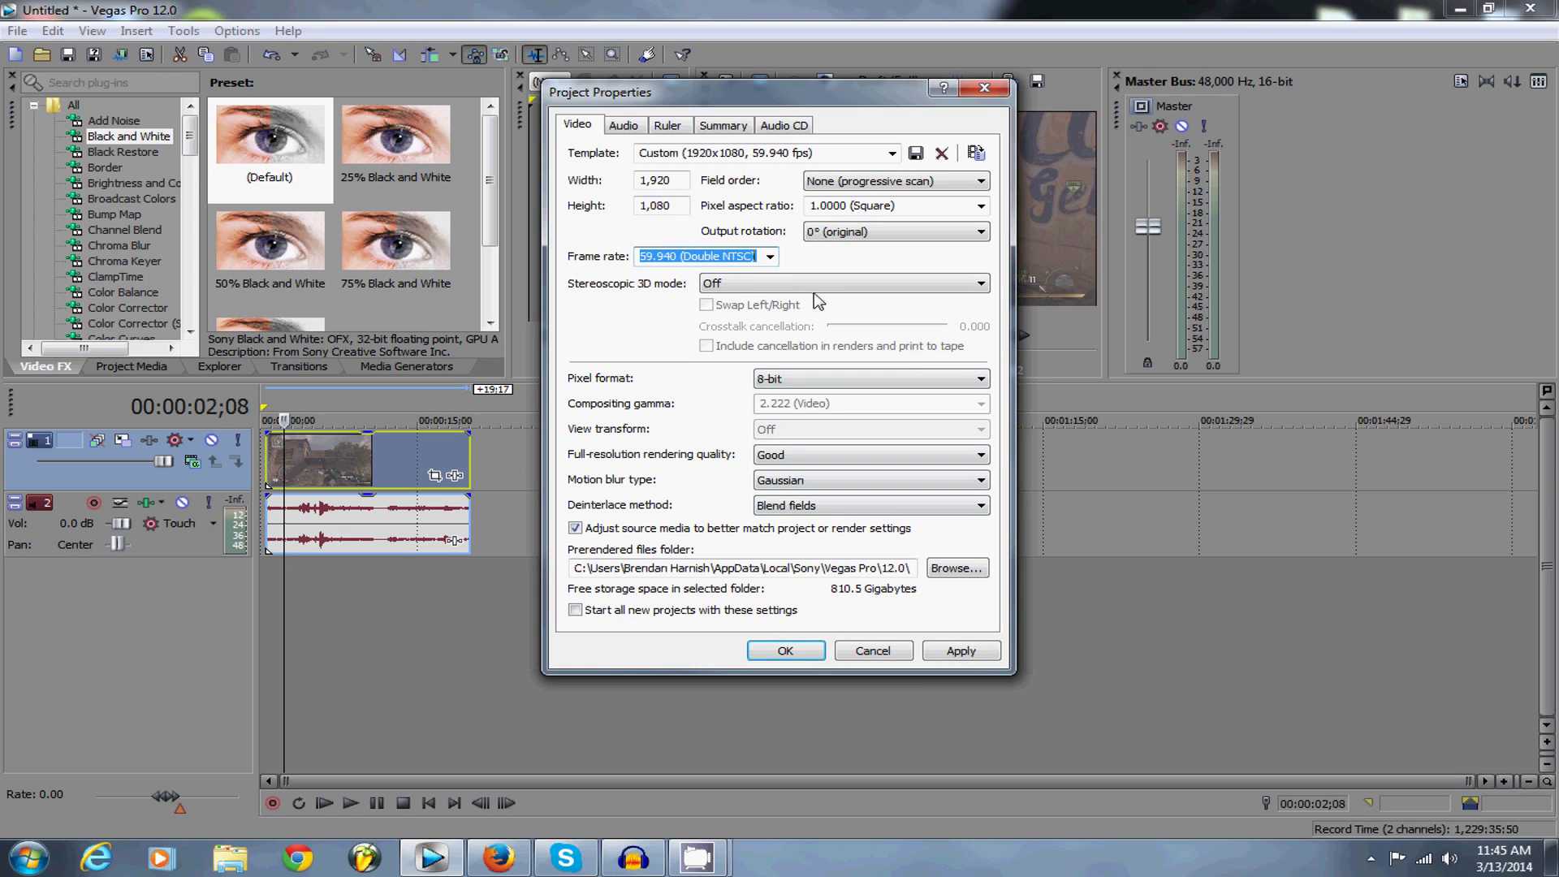
{"action": "left_click", "coordinate": [576, 611]}
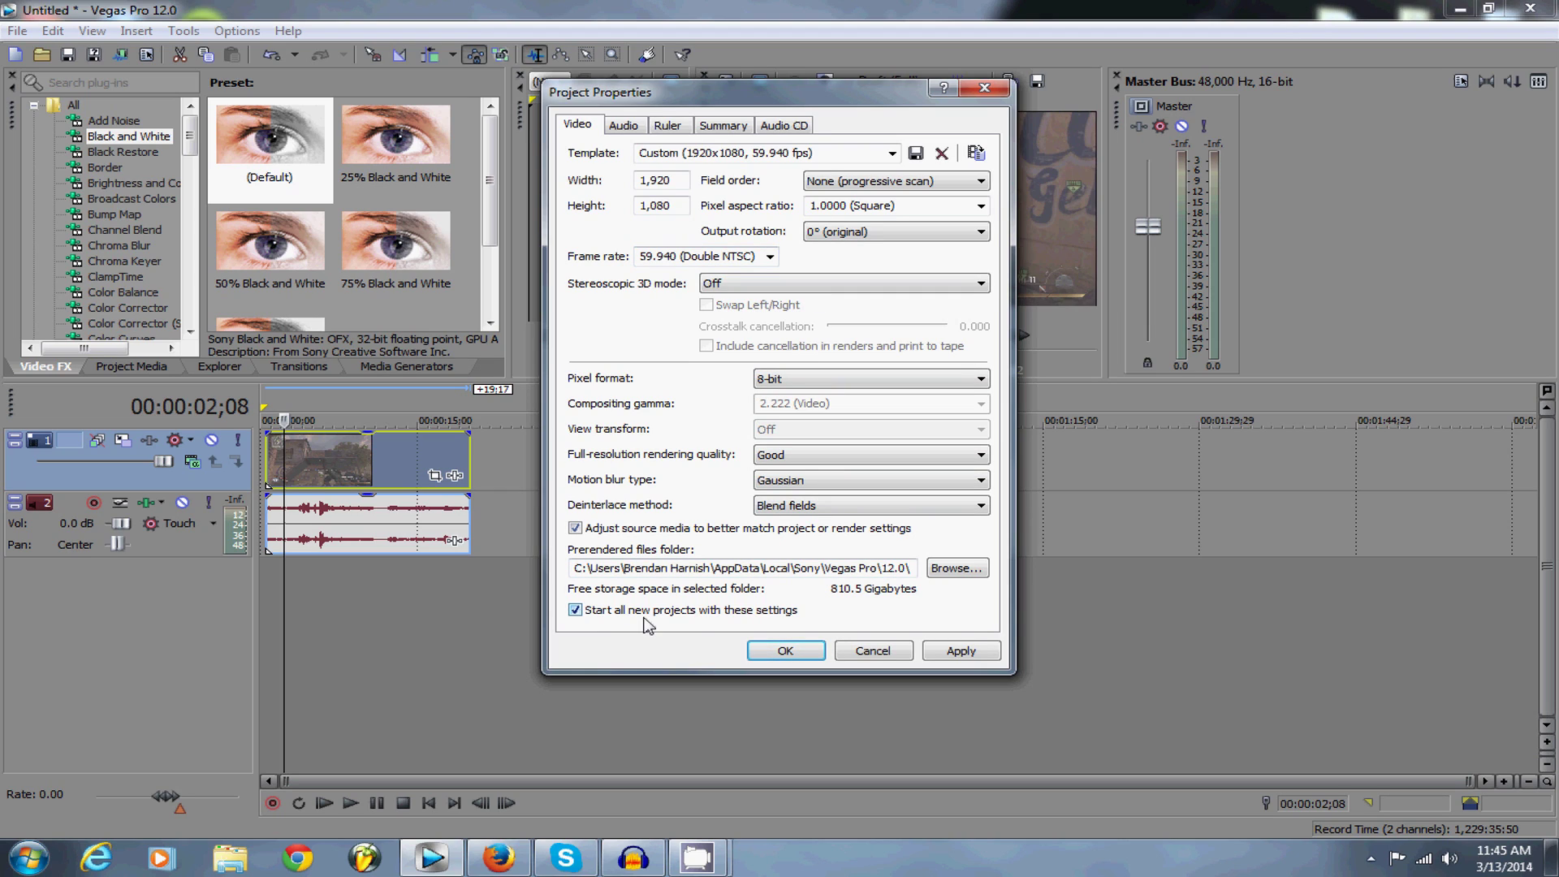
{"action": "left_click", "coordinate": [958, 651]}
{"action": "left_click", "coordinate": [813, 659]}
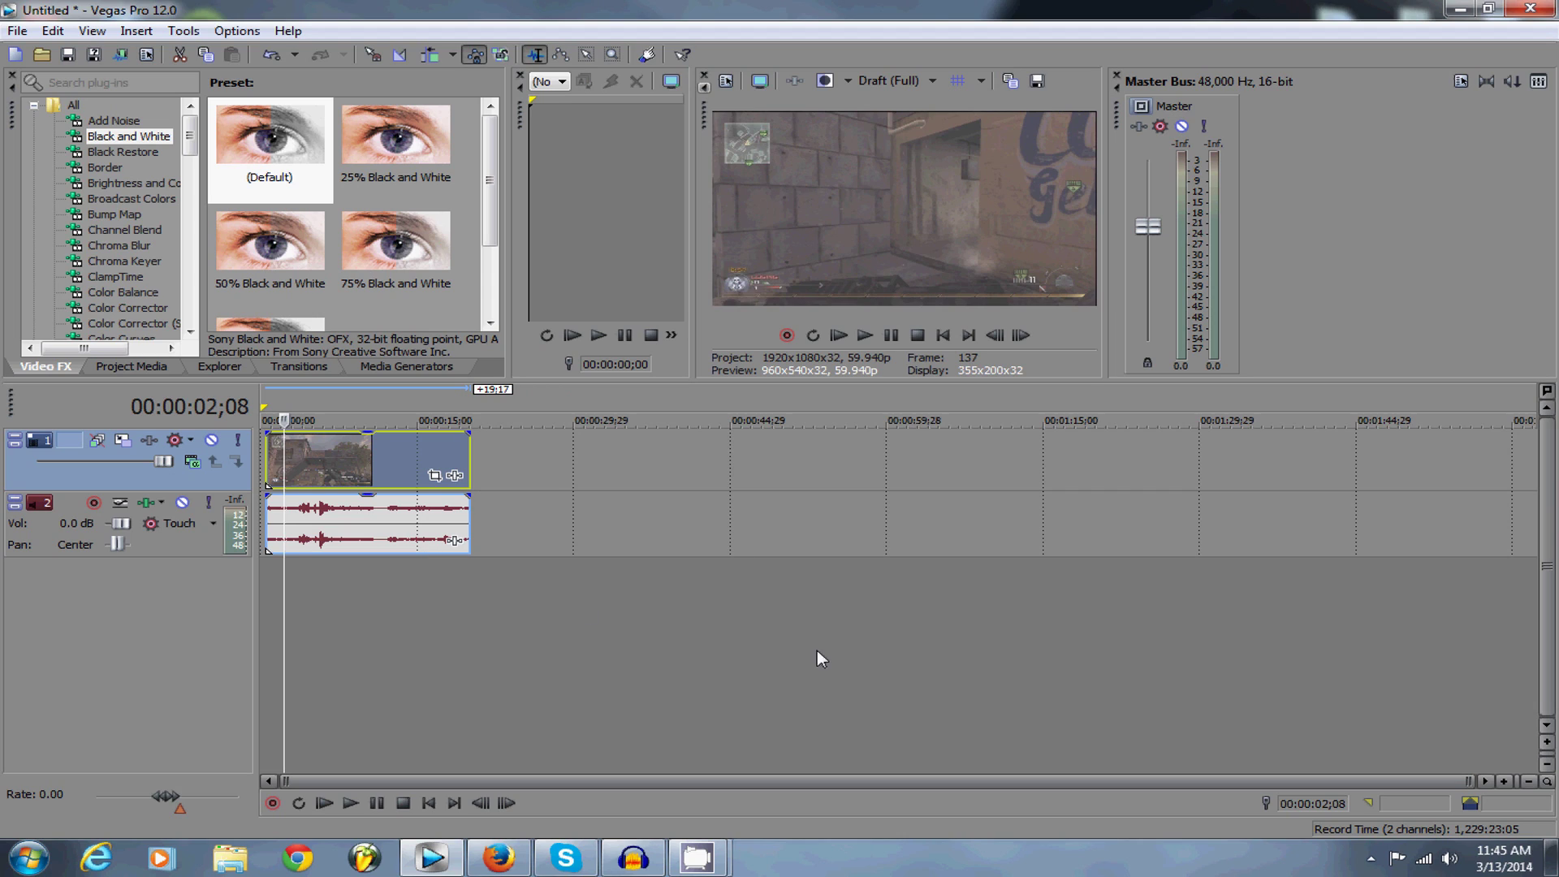
{"action": "left_click", "coordinate": [271, 456]}
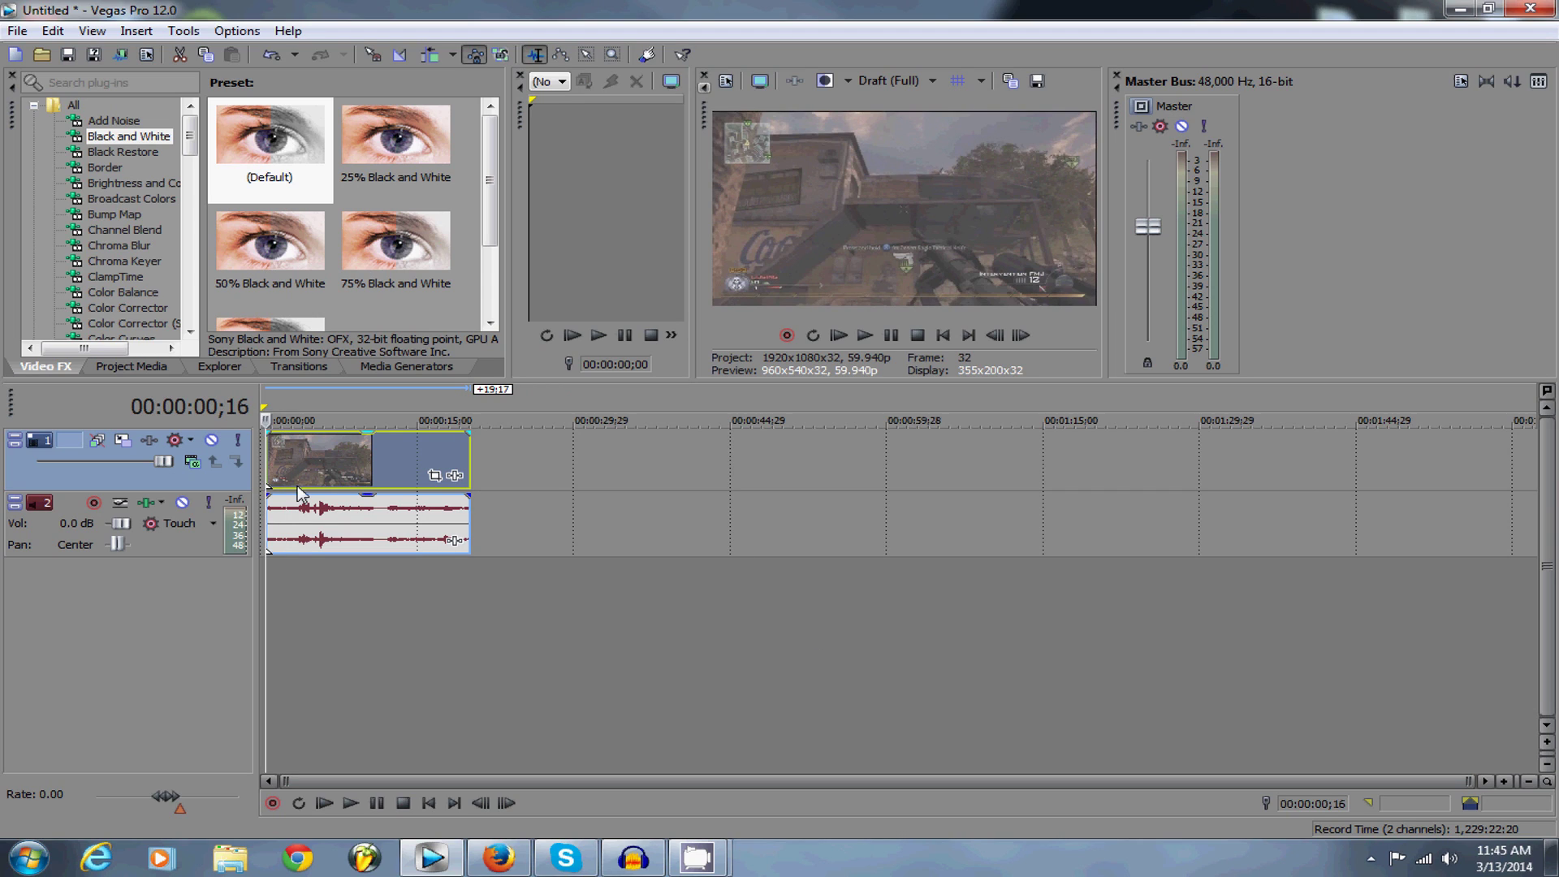
Step: Set the lefty 1 video event's properties to Disable resample
{"action": "right_click", "coordinate": [332, 461]}
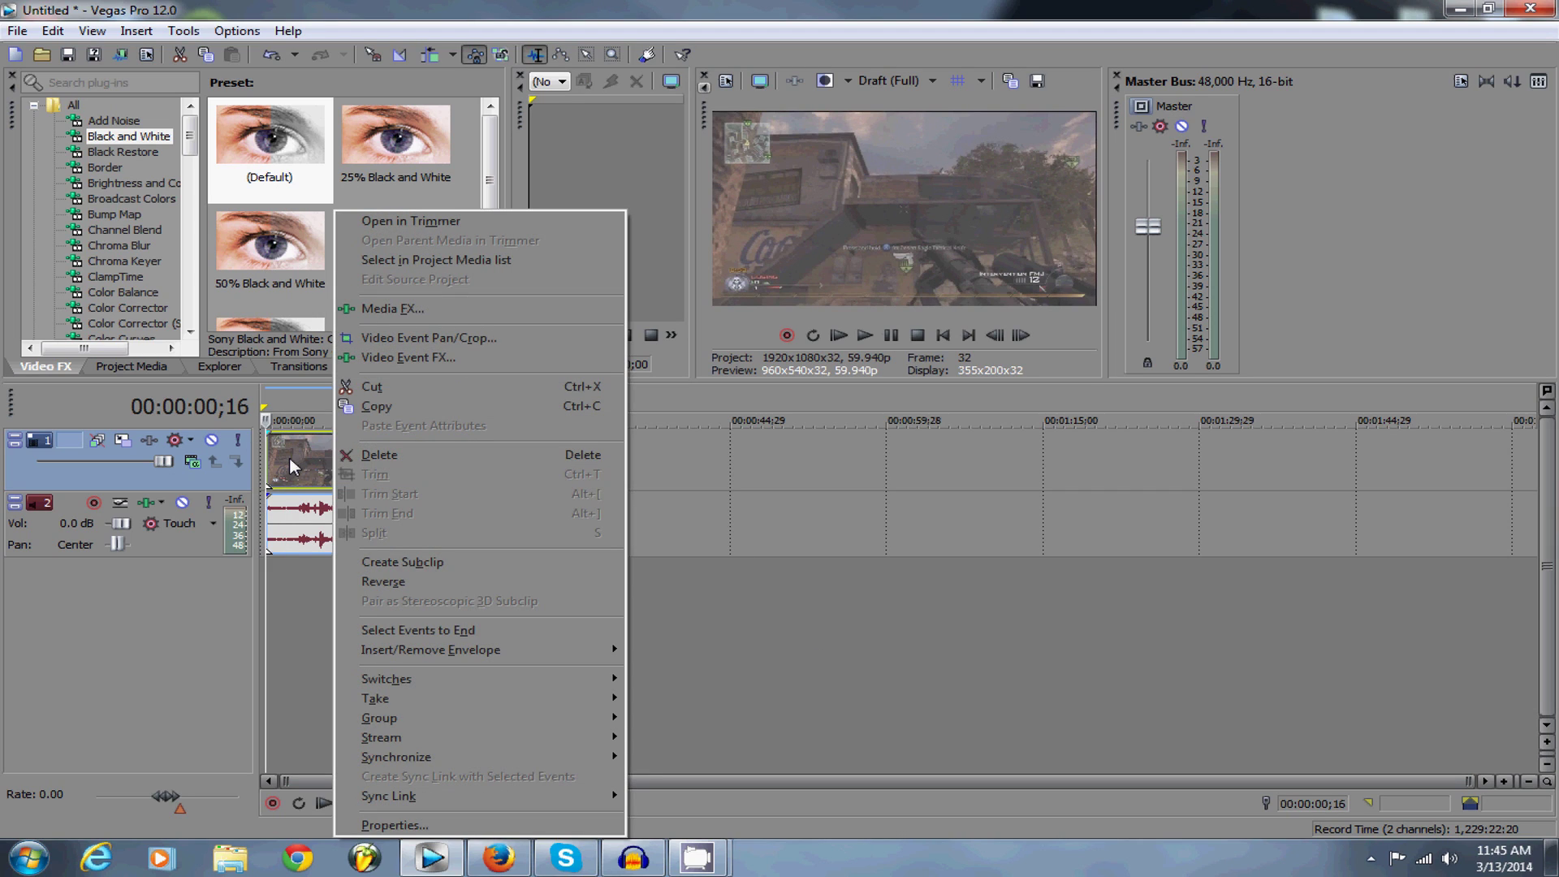
{"action": "left_click", "coordinate": [416, 828]}
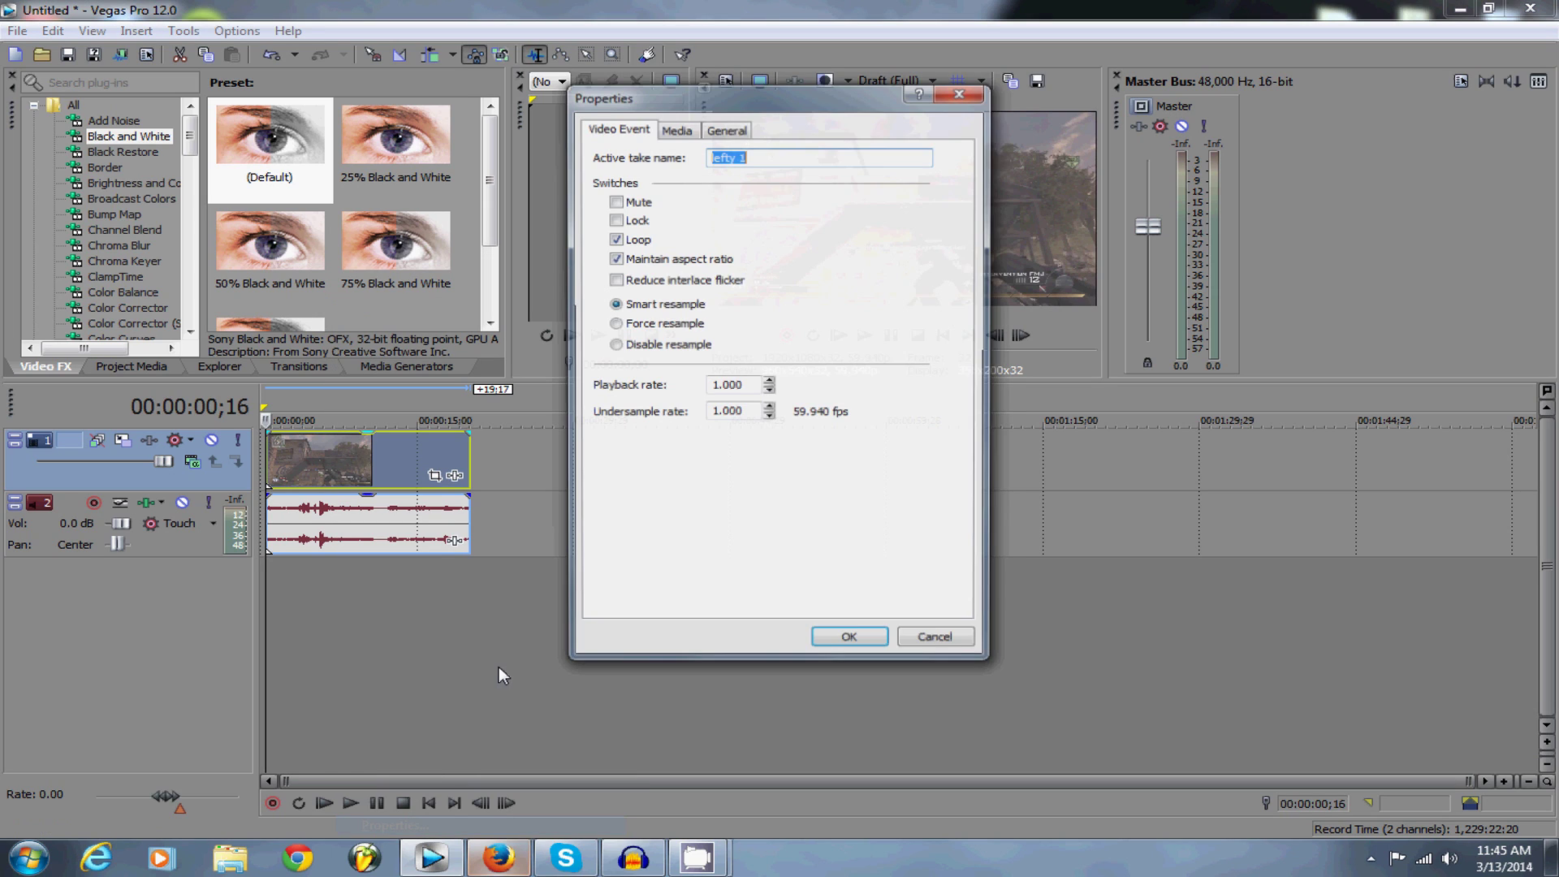
{"action": "left_click", "coordinate": [614, 344]}
{"action": "left_click", "coordinate": [826, 642]}
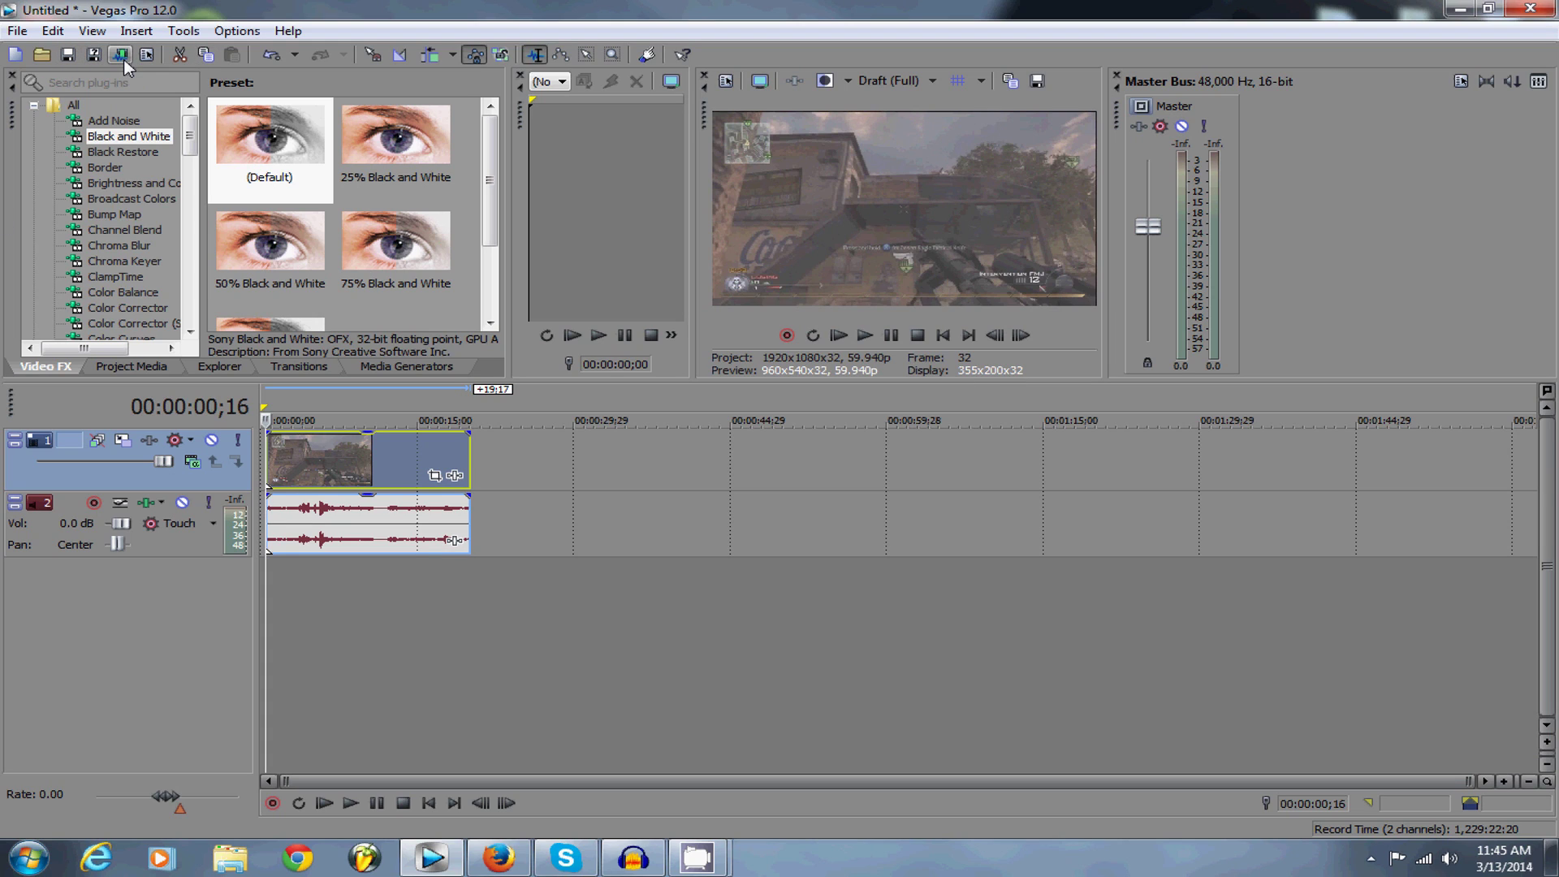
Step: In Render As, show all formats and customize the Windows Media Video V11 8 Mbps HD 1080-30p template
{"action": "left_click", "coordinate": [124, 60]}
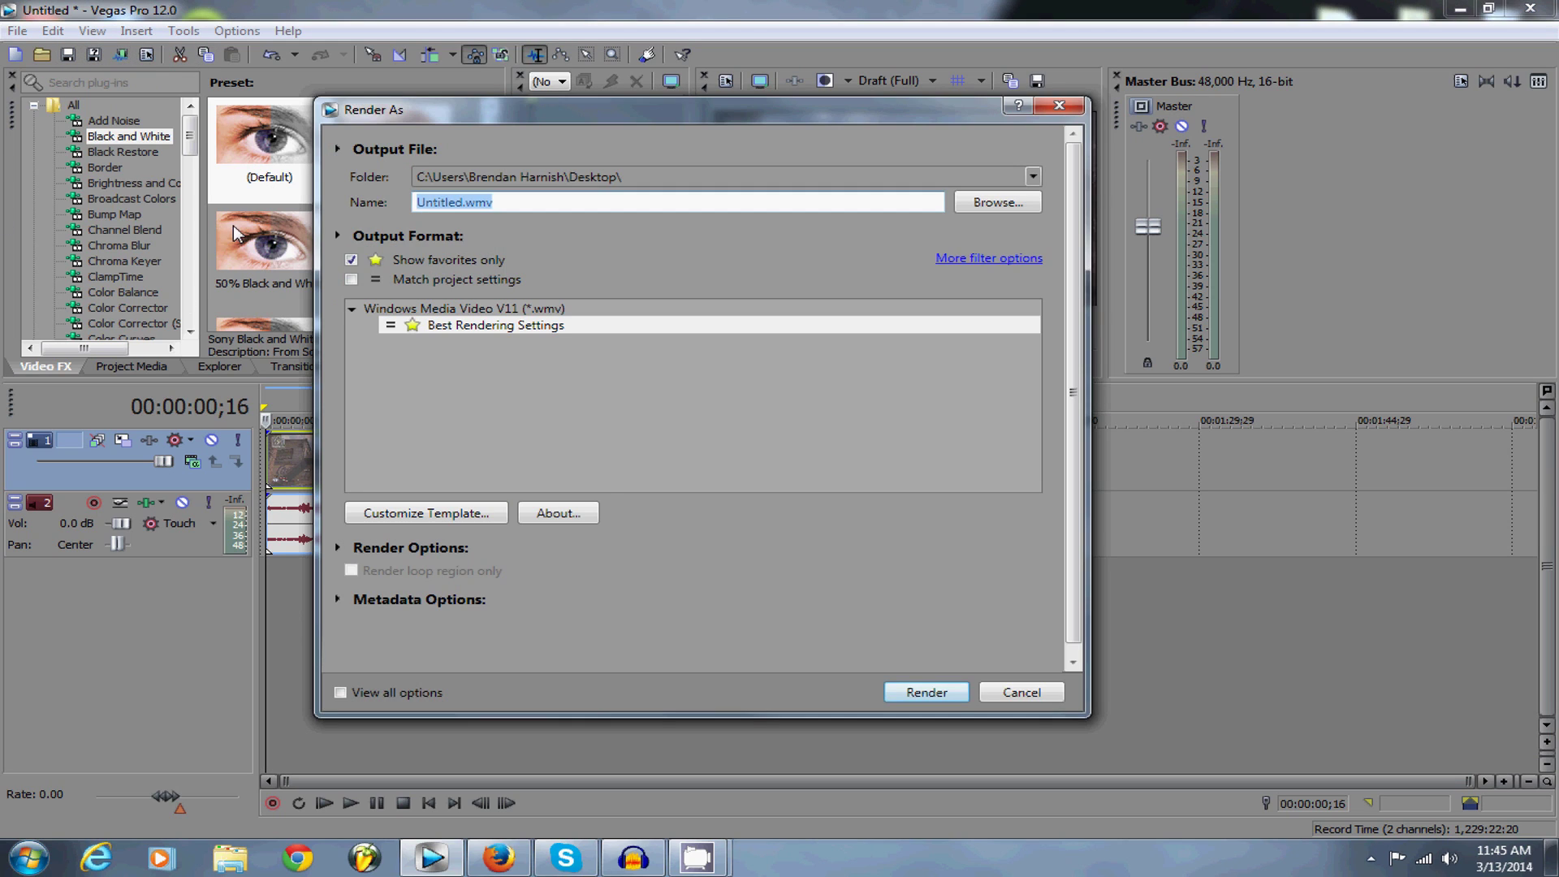
{"action": "left_click", "coordinate": [451, 329]}
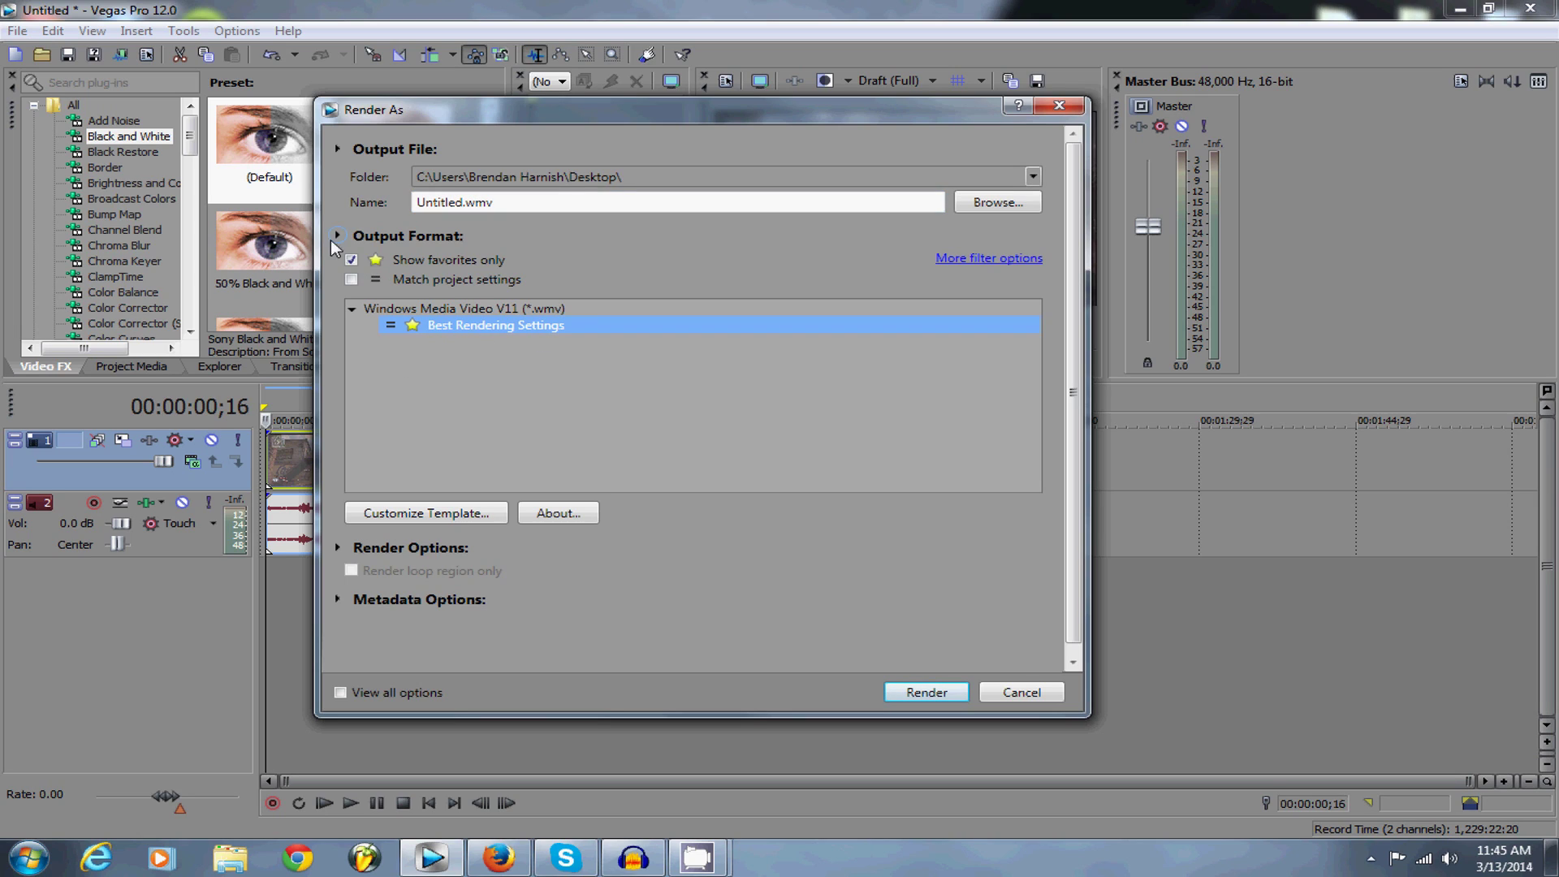
{"action": "left_click", "coordinate": [352, 260]}
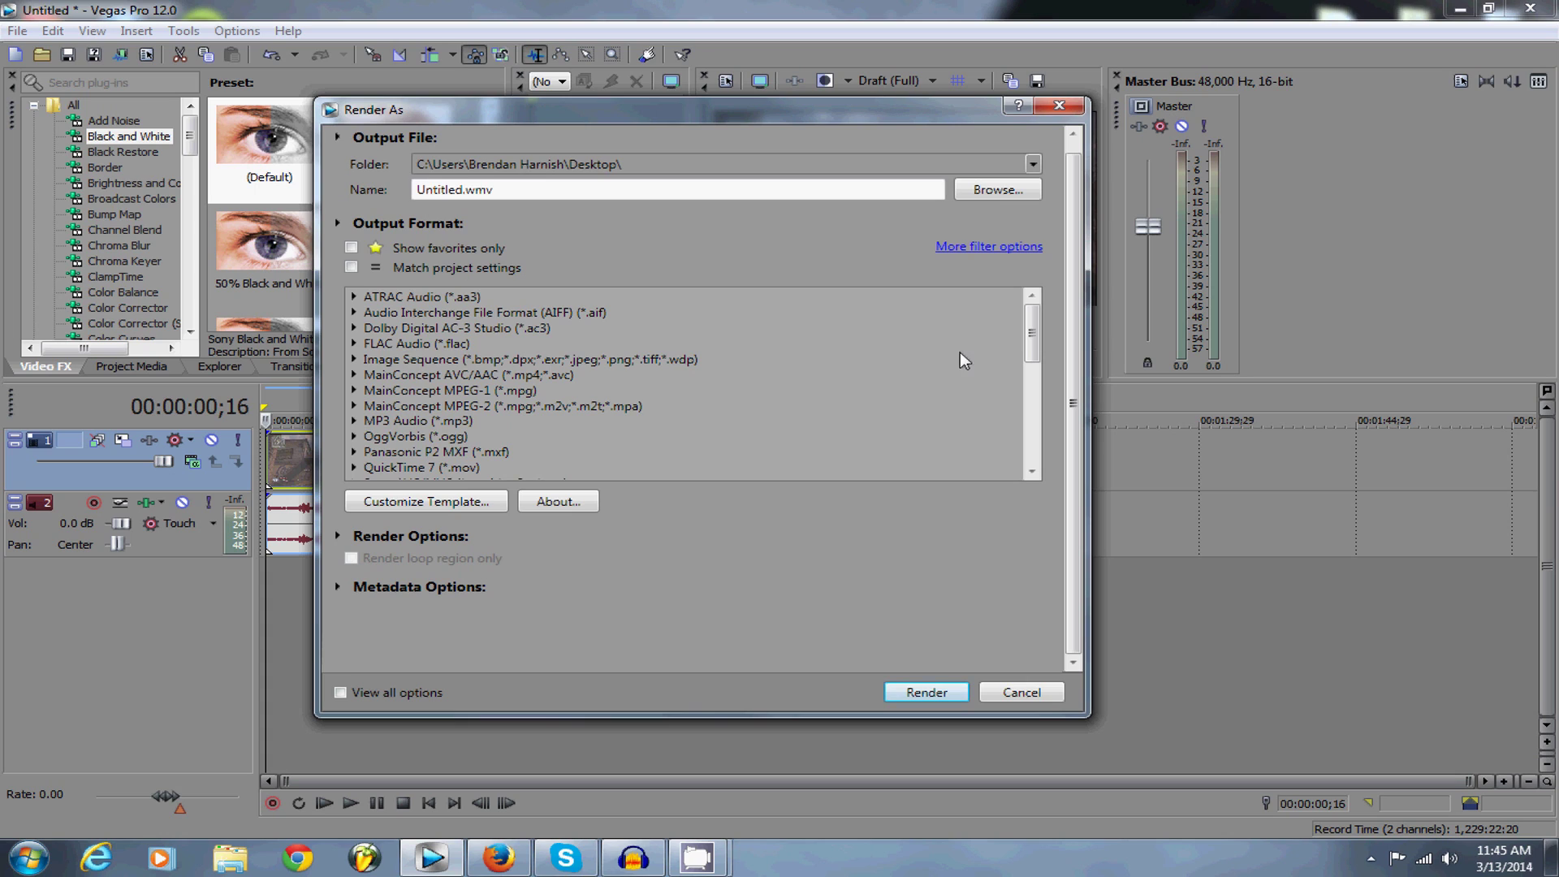
{"action": "left_click_drag", "start_coordinate": [1035, 347], "coordinate": [1018, 435]}
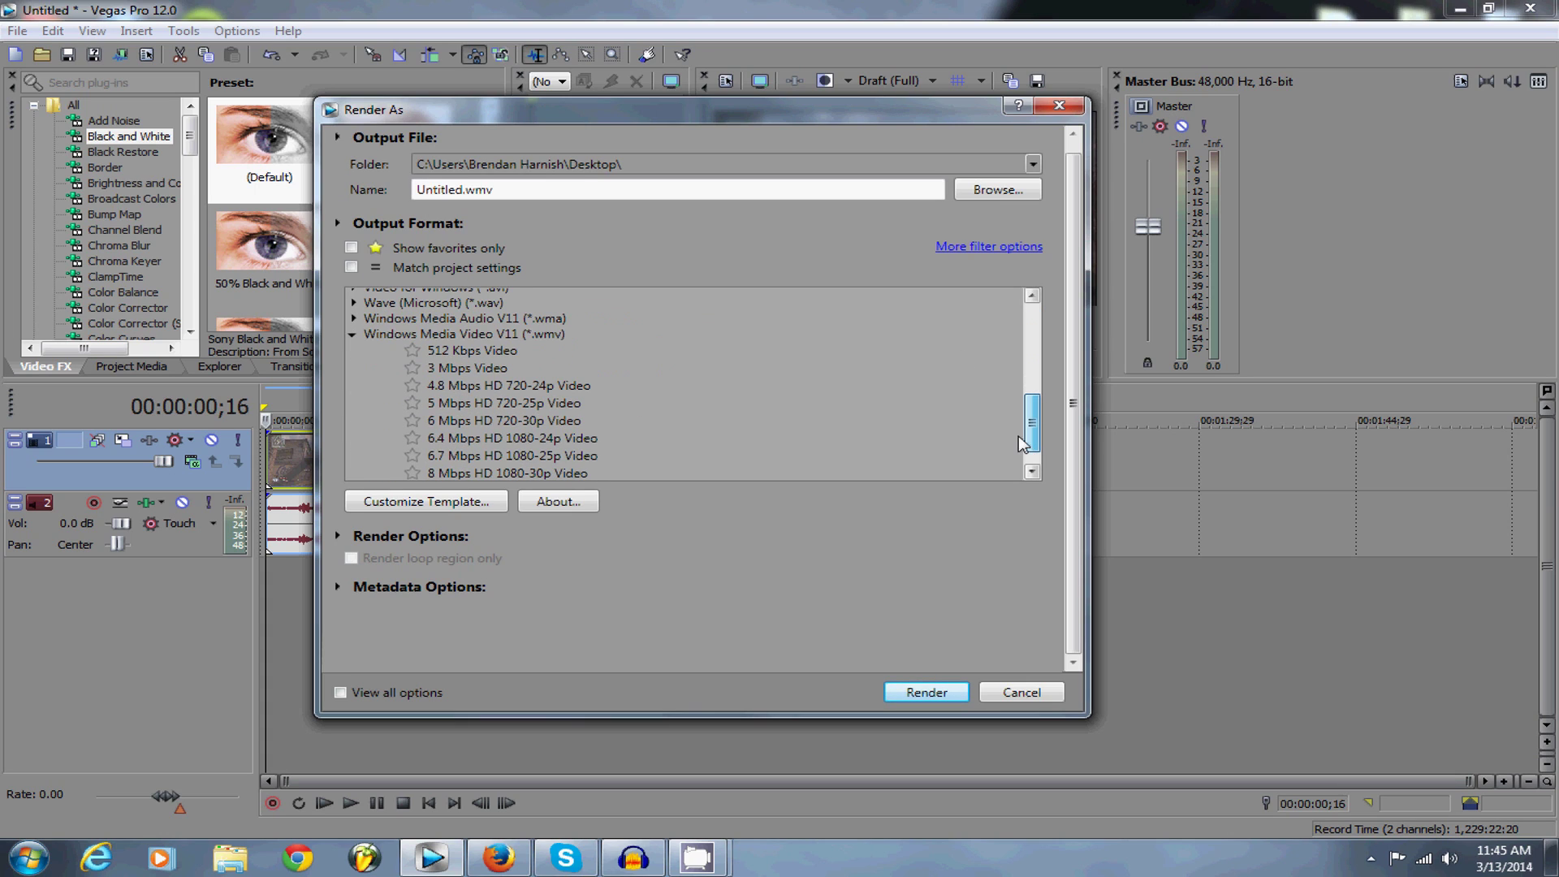
{"action": "left_click", "coordinate": [442, 473]}
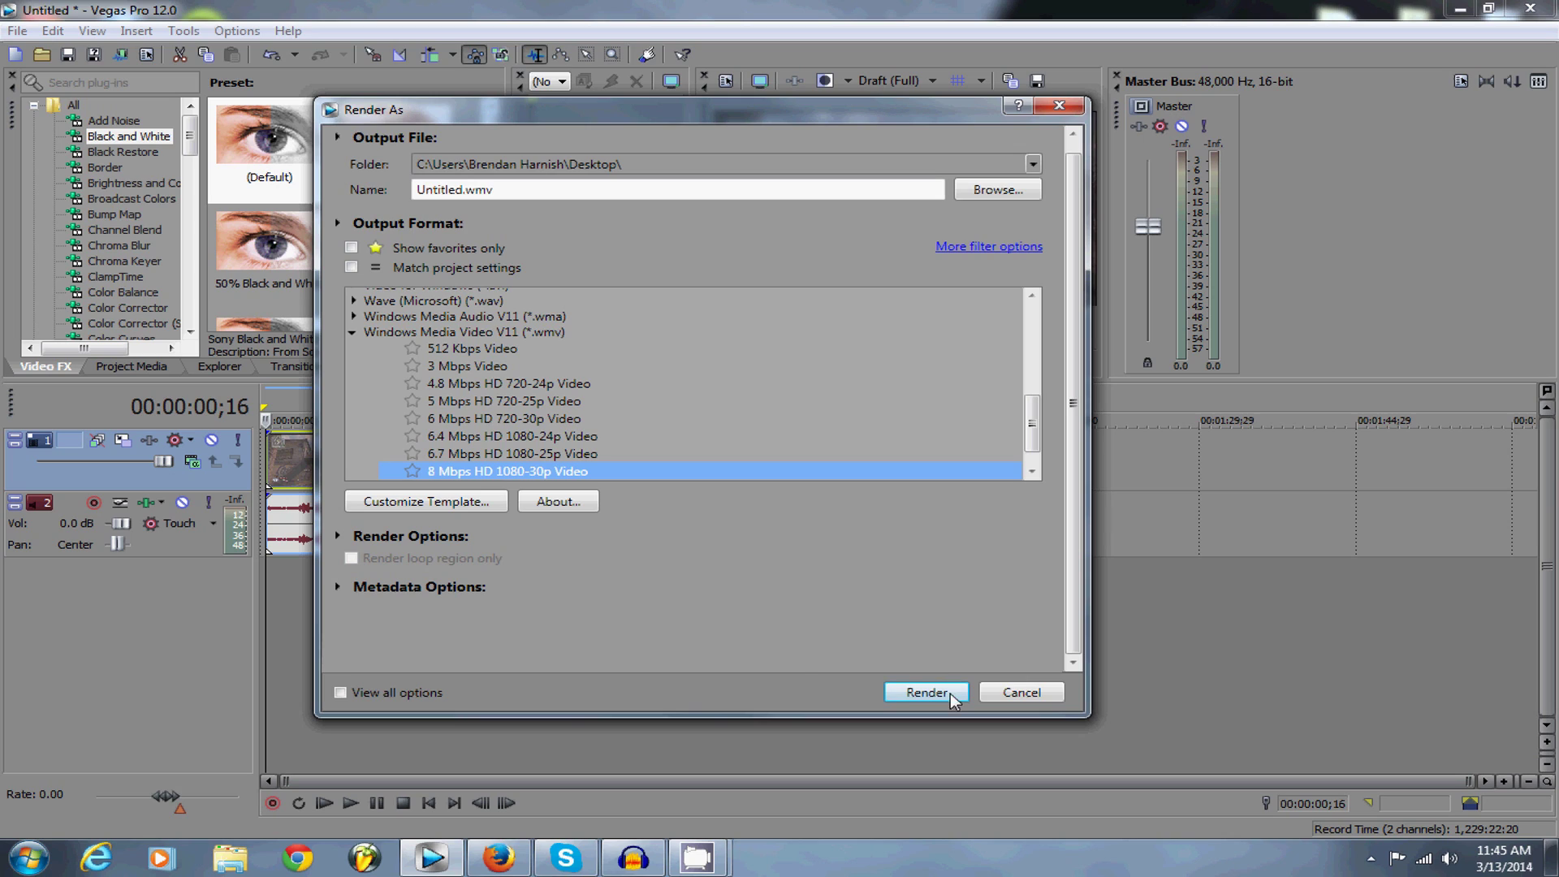
{"action": "left_click", "coordinate": [445, 500]}
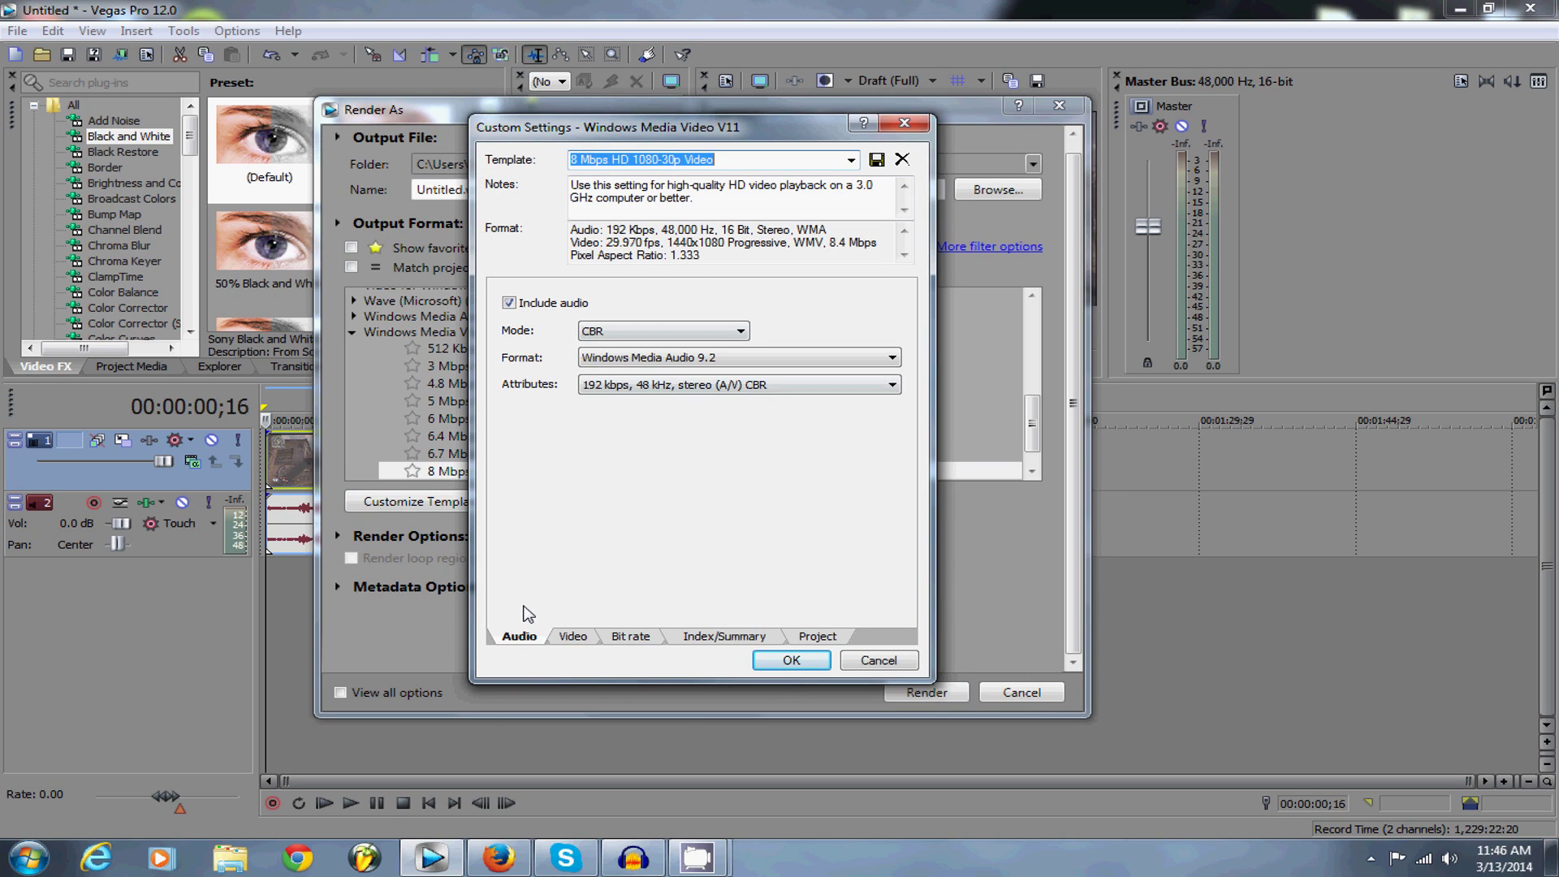
Step: Set video smoothness to 100 and pixel aspect ratio to 1.000 (Square), keeping Windows Media Video 9
{"action": "left_click", "coordinate": [568, 636]}
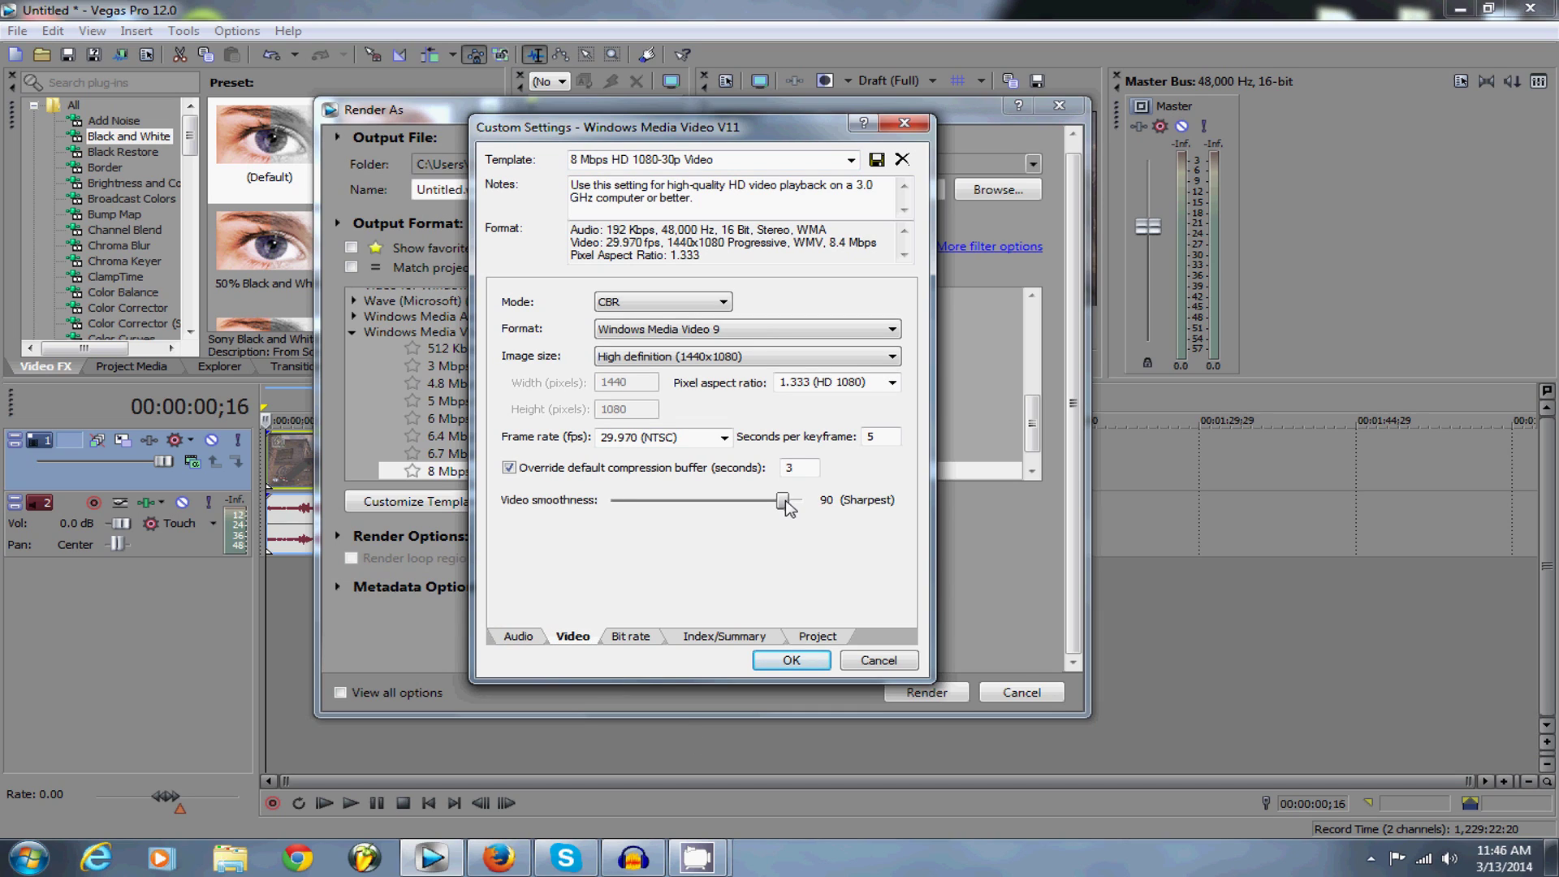
{"action": "left_click_drag", "start_coordinate": [783, 501], "coordinate": [804, 503]}
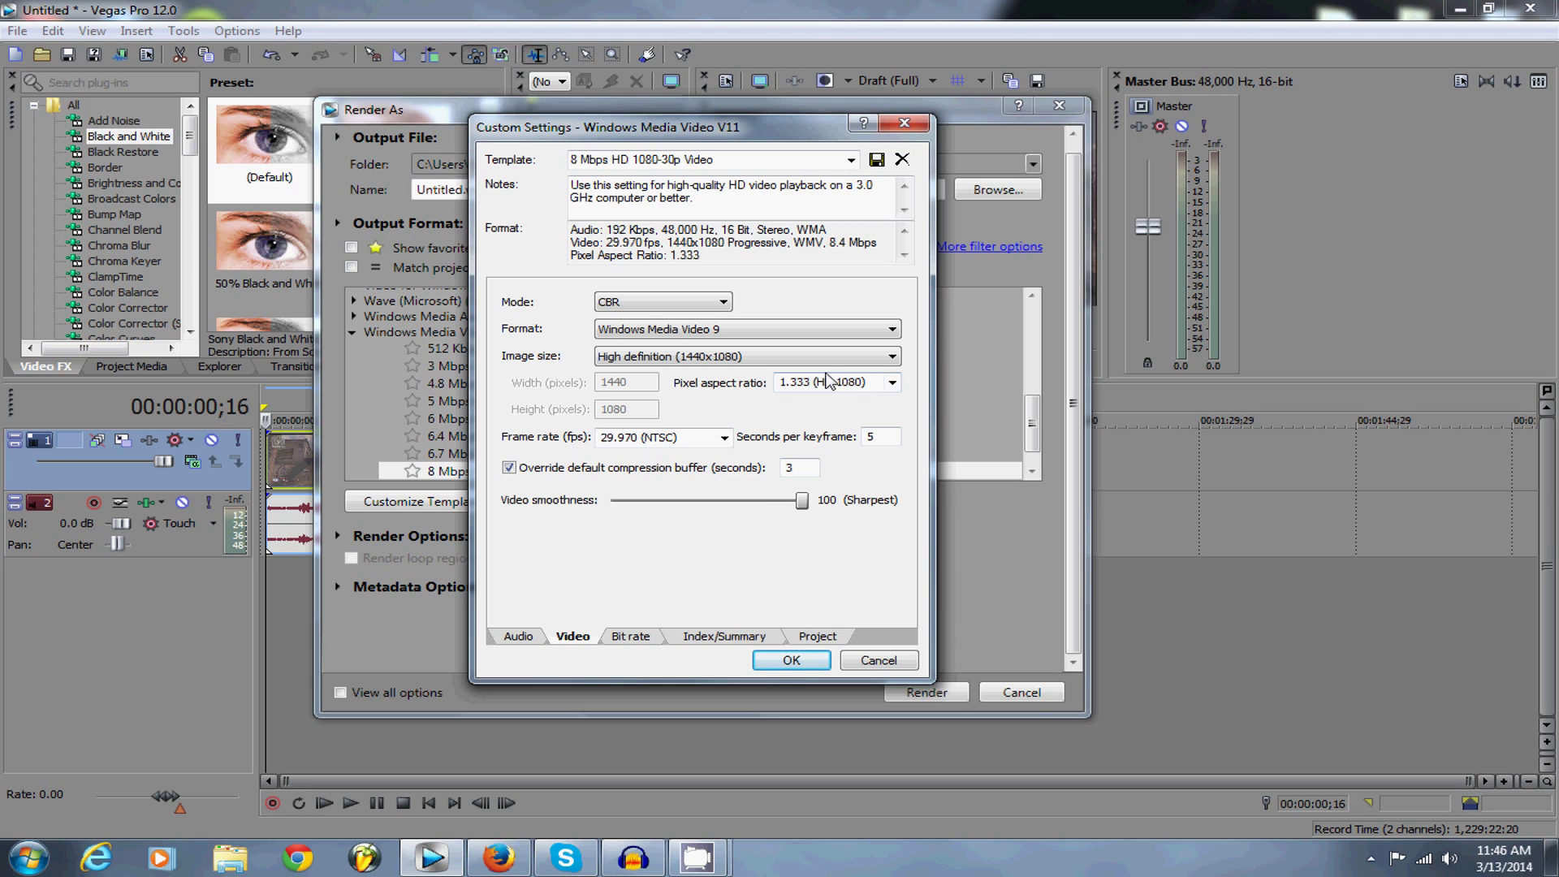
{"action": "left_click", "coordinate": [891, 381]}
{"action": "left_click", "coordinate": [811, 416]}
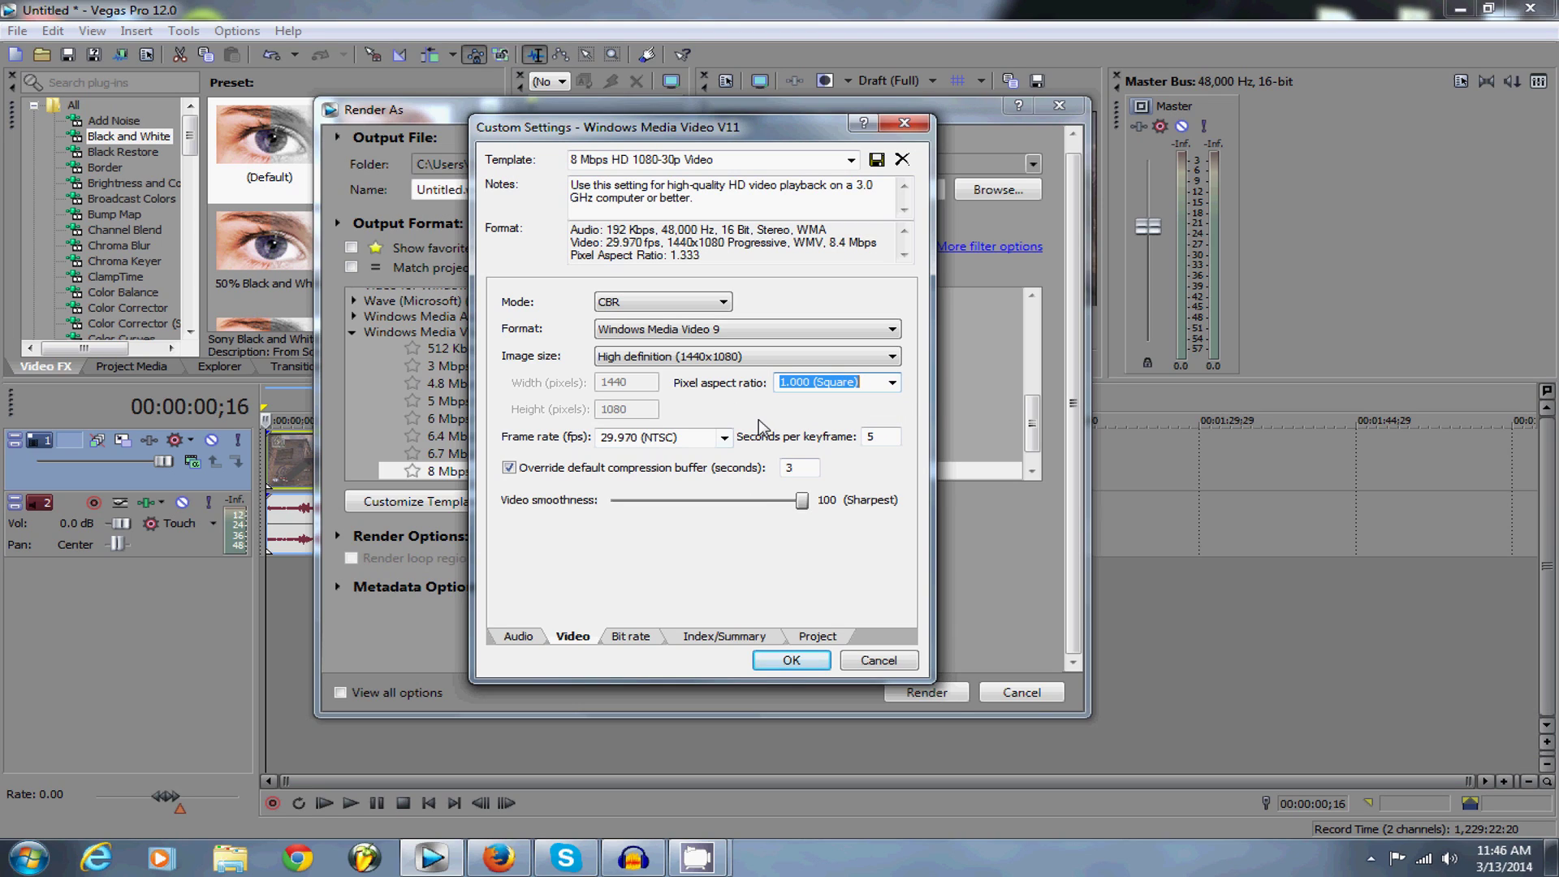
{"action": "left_click", "coordinate": [670, 330]}
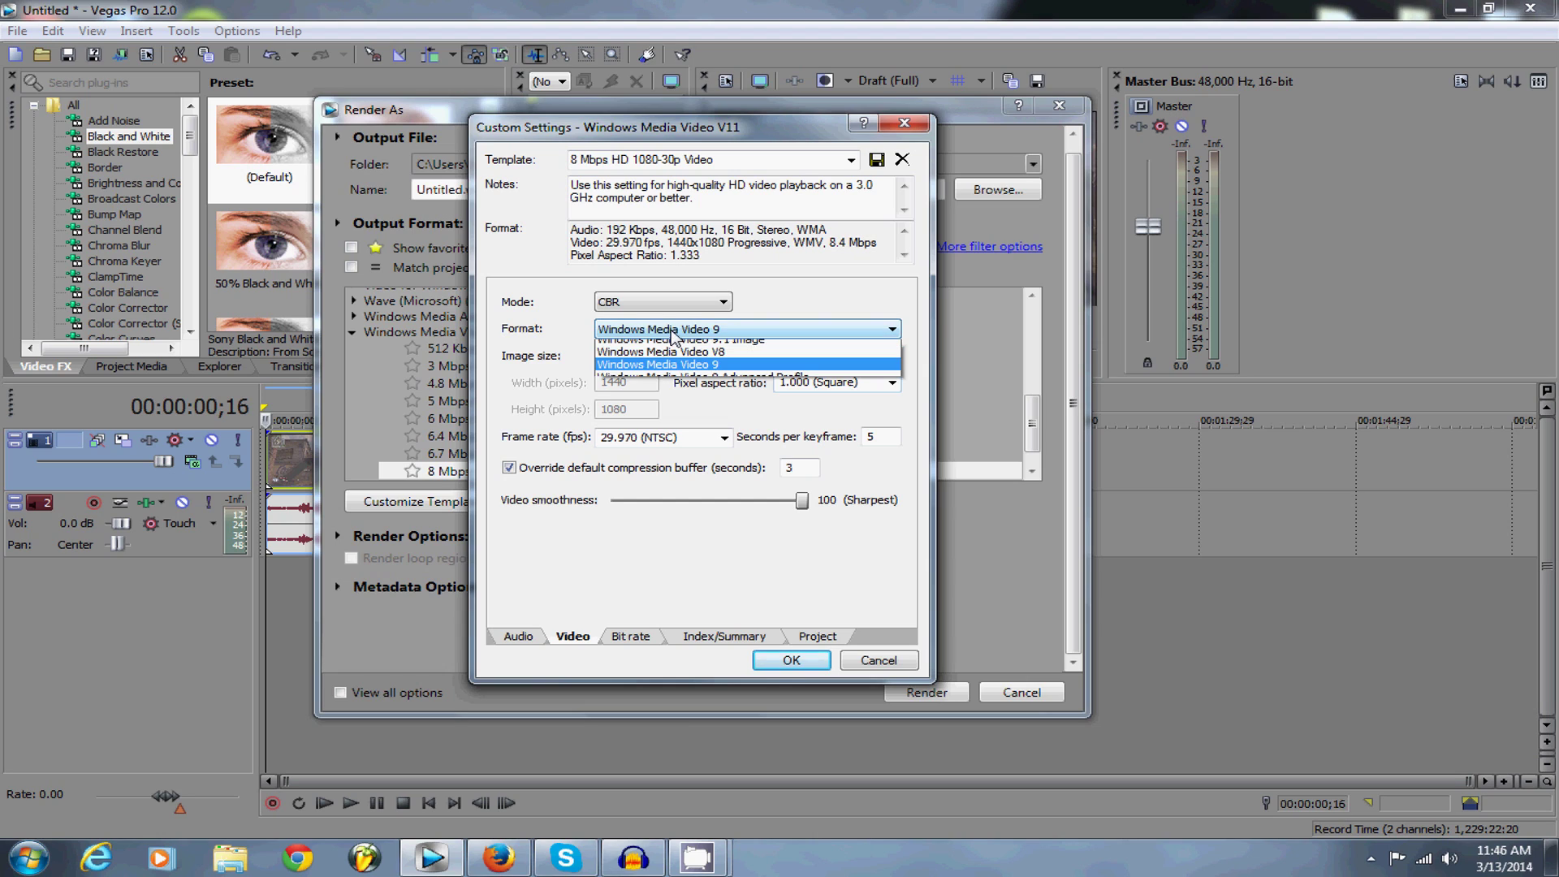
{"action": "left_click", "coordinate": [646, 331]}
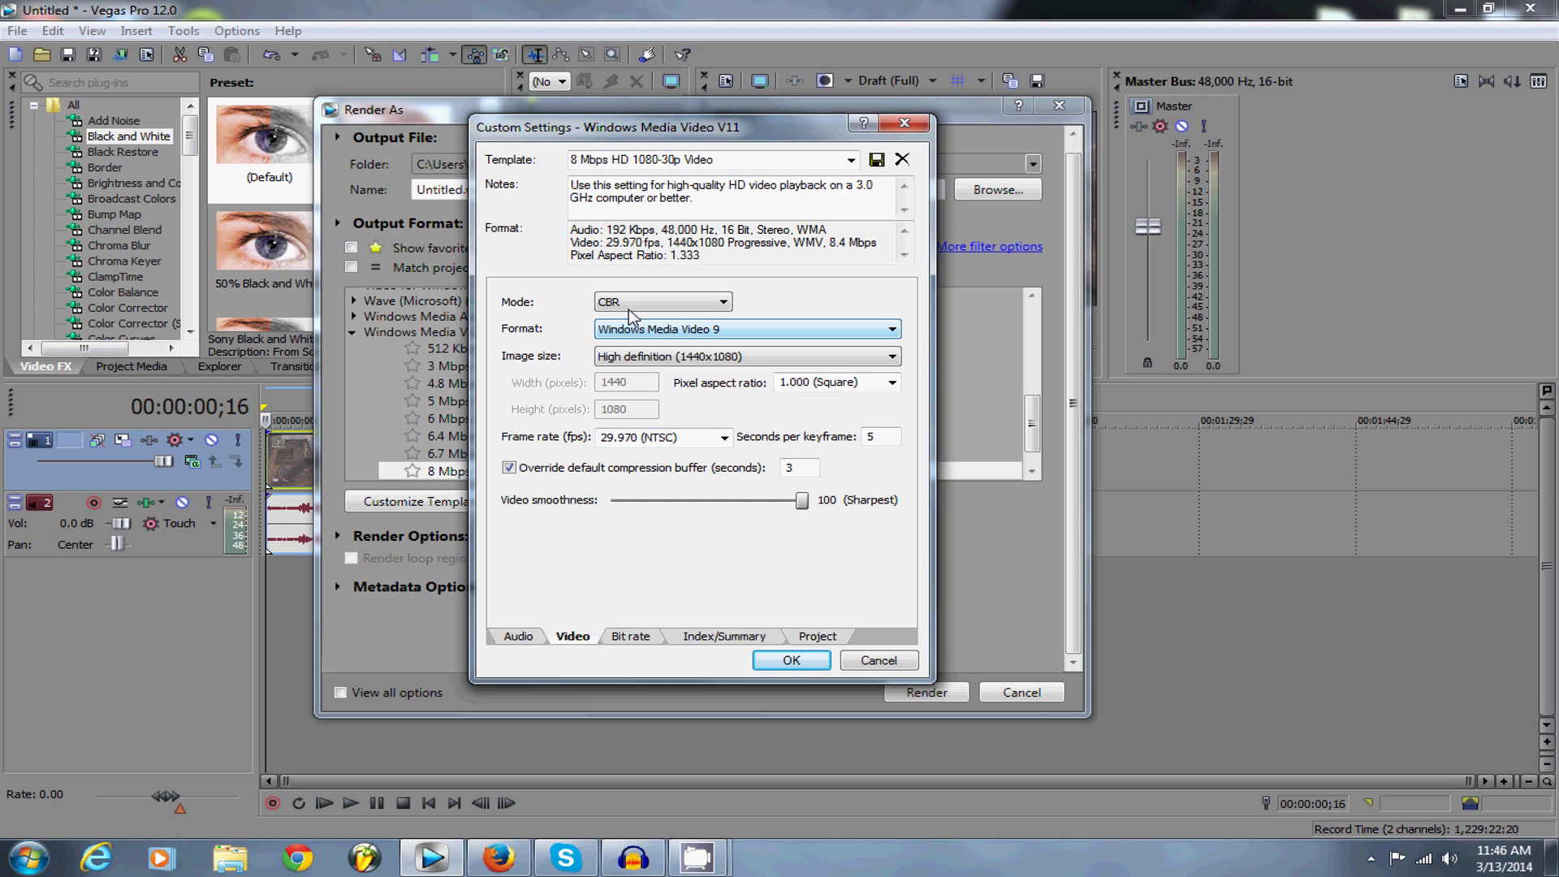
Step: Set a custom image size of 1920x1080 and a 59.94 (Double NTSC) frame rate
{"action": "left_click", "coordinate": [638, 363]}
{"action": "left_click", "coordinate": [634, 472]}
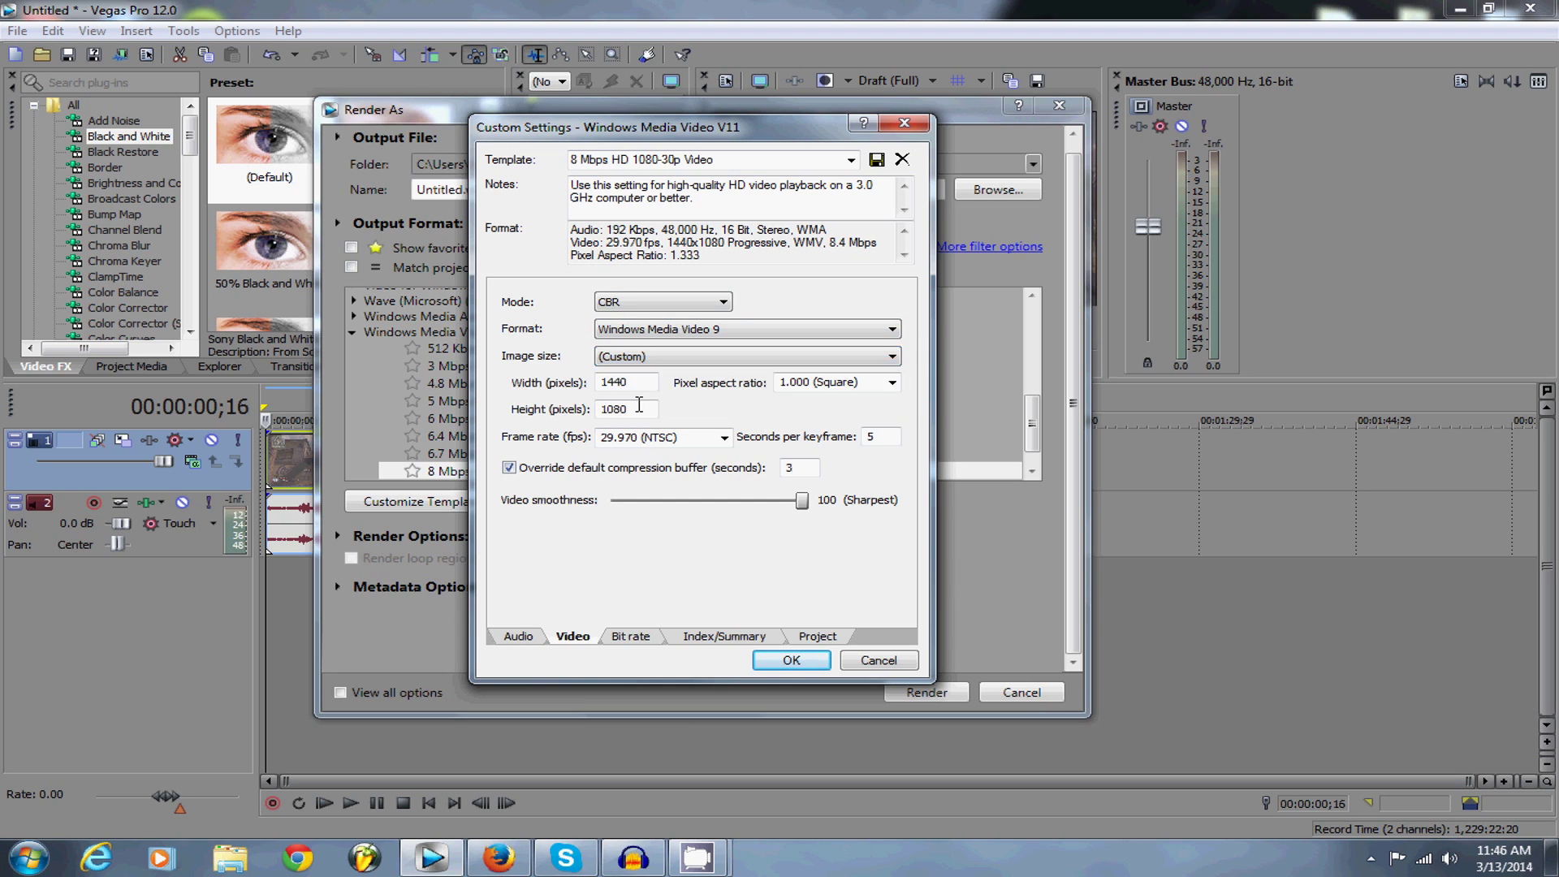
{"action": "double_click", "coordinate": [632, 379]}
{"action": "type", "text": "1920"}
{"action": "double_click", "coordinate": [625, 408]}
{"action": "type", "text": "1080"}
{"action": "left_click", "coordinate": [716, 440]}
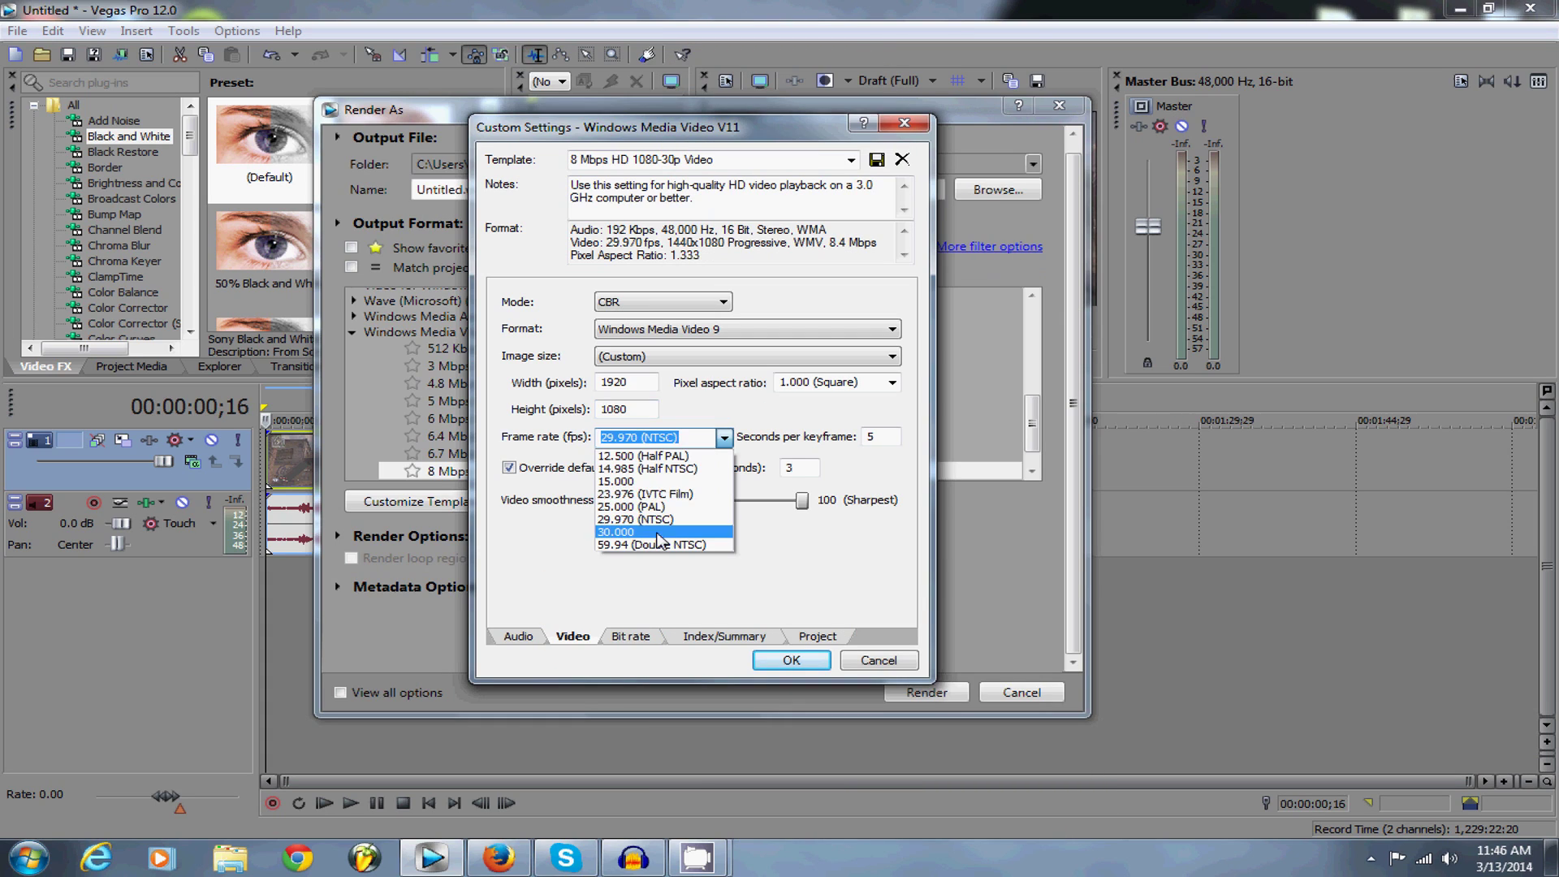
{"action": "left_click", "coordinate": [657, 545]}
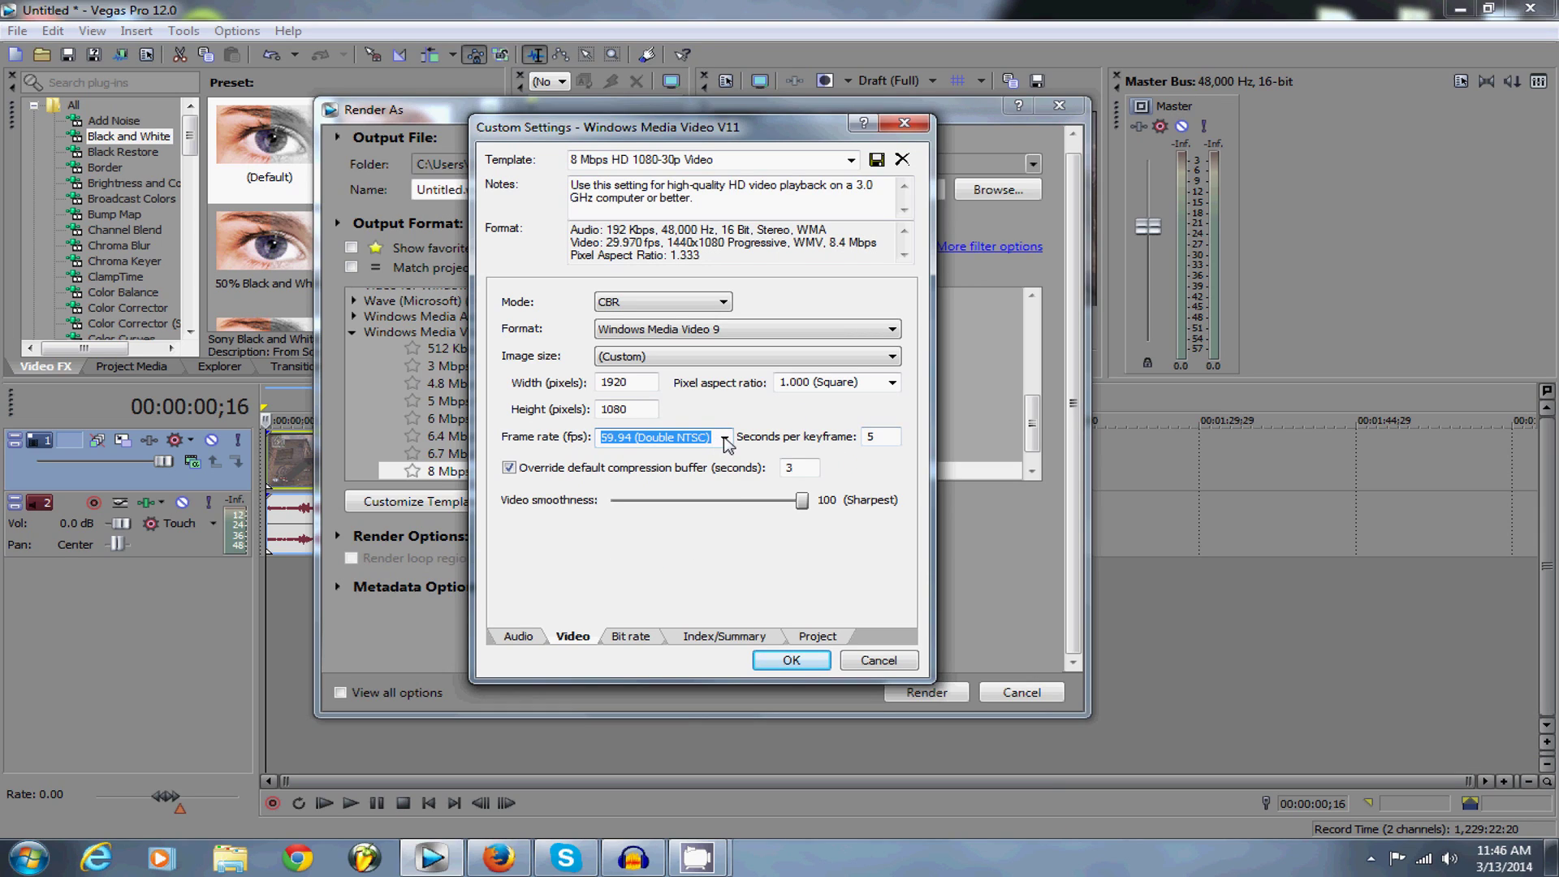
Step: Set the Project tab's video rendering quality to Best
{"action": "left_click", "coordinate": [636, 636]}
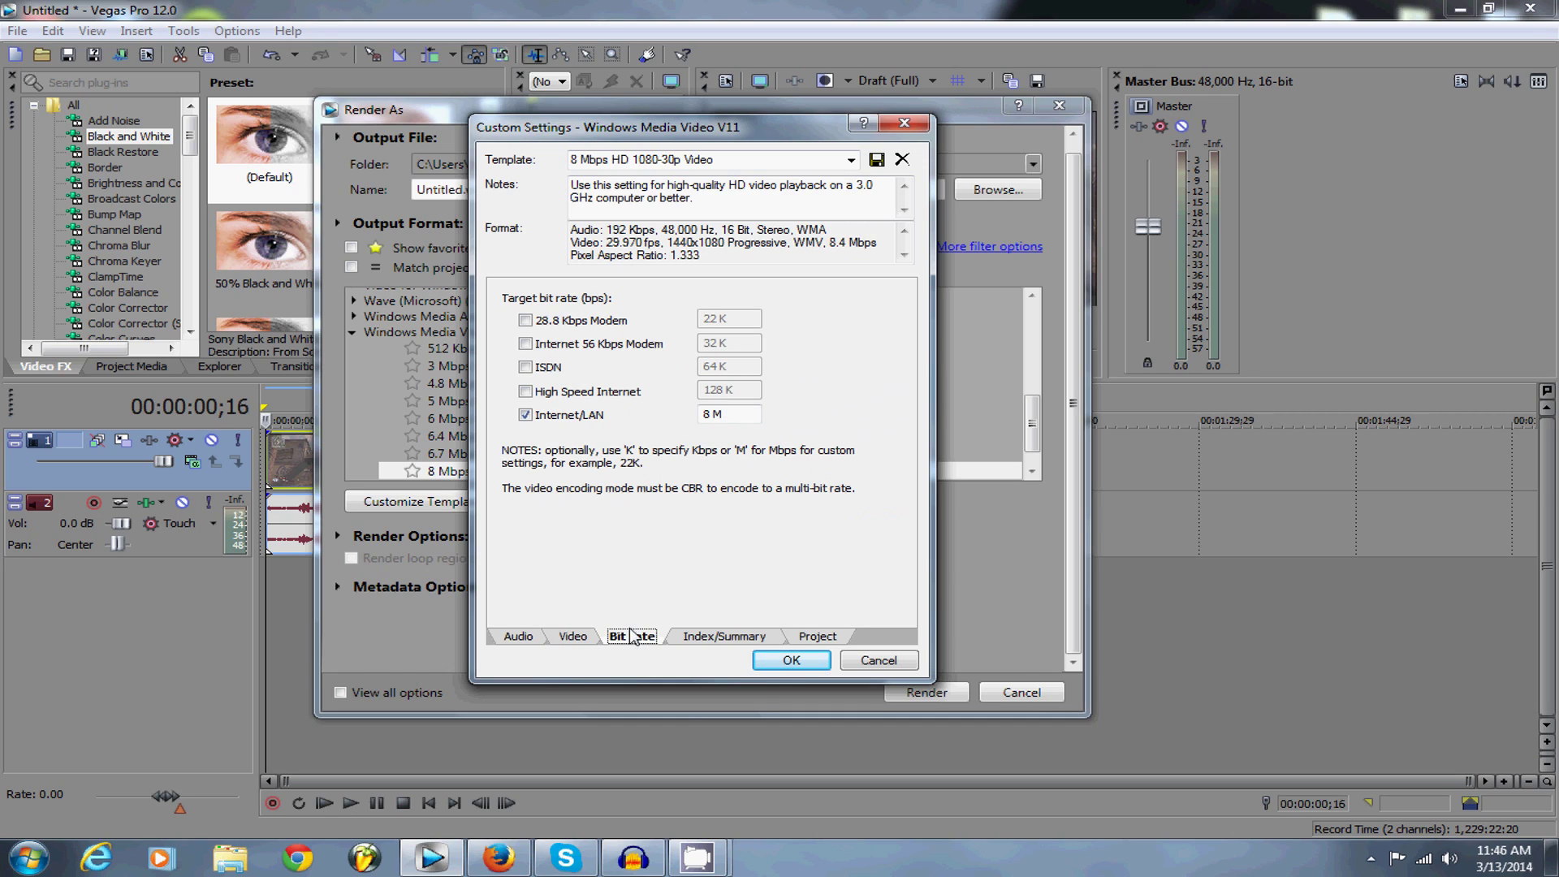
{"action": "left_click", "coordinate": [705, 414]}
{"action": "left_click", "coordinate": [820, 638]}
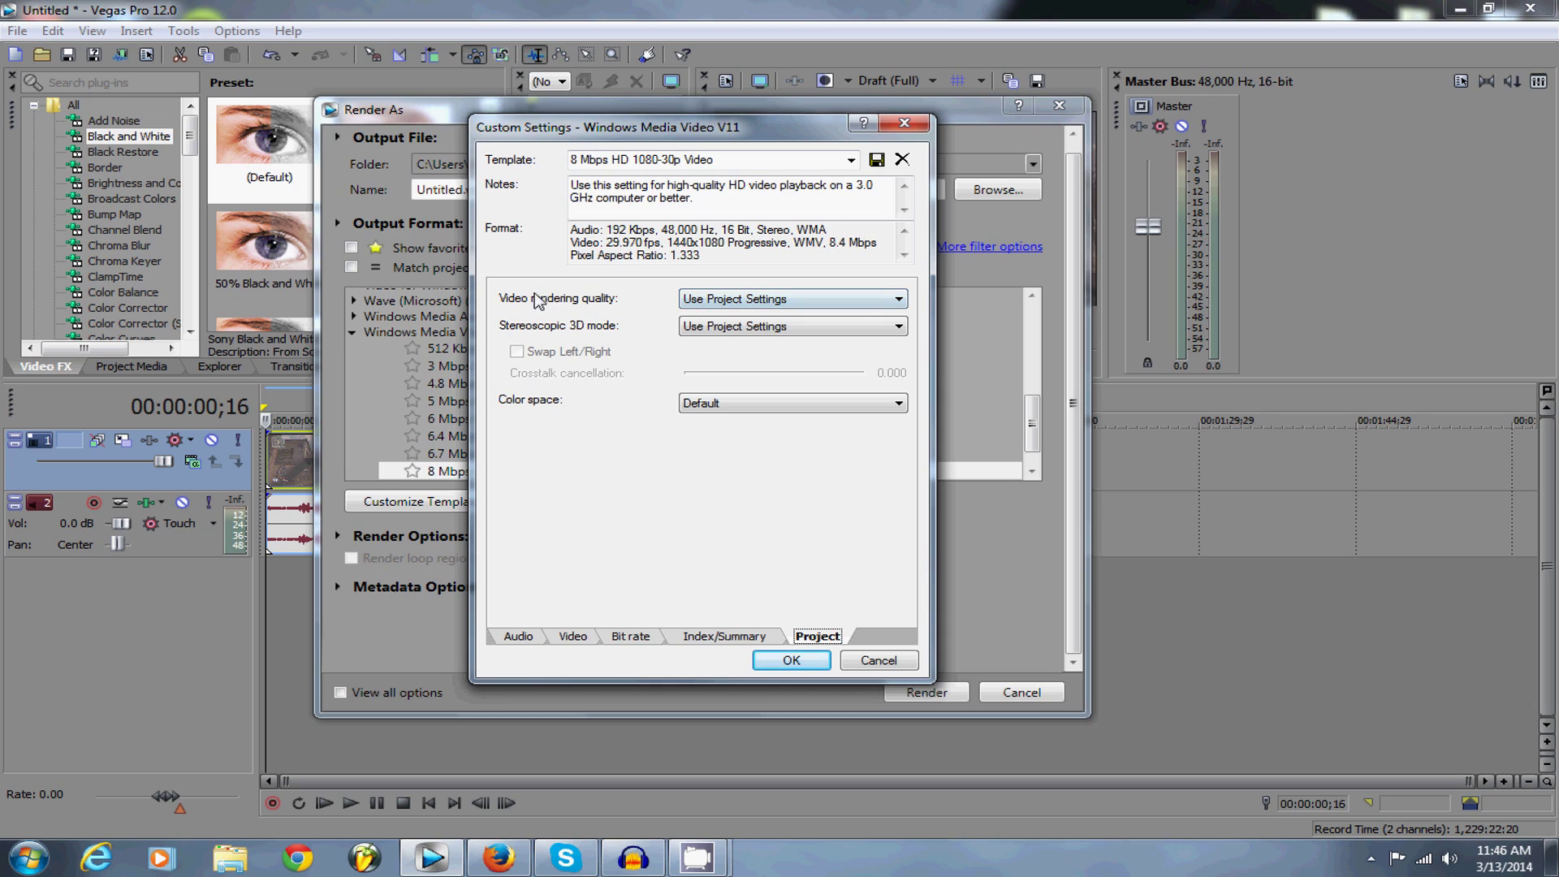
{"action": "left_click", "coordinate": [755, 302]}
{"action": "left_click", "coordinate": [715, 369]}
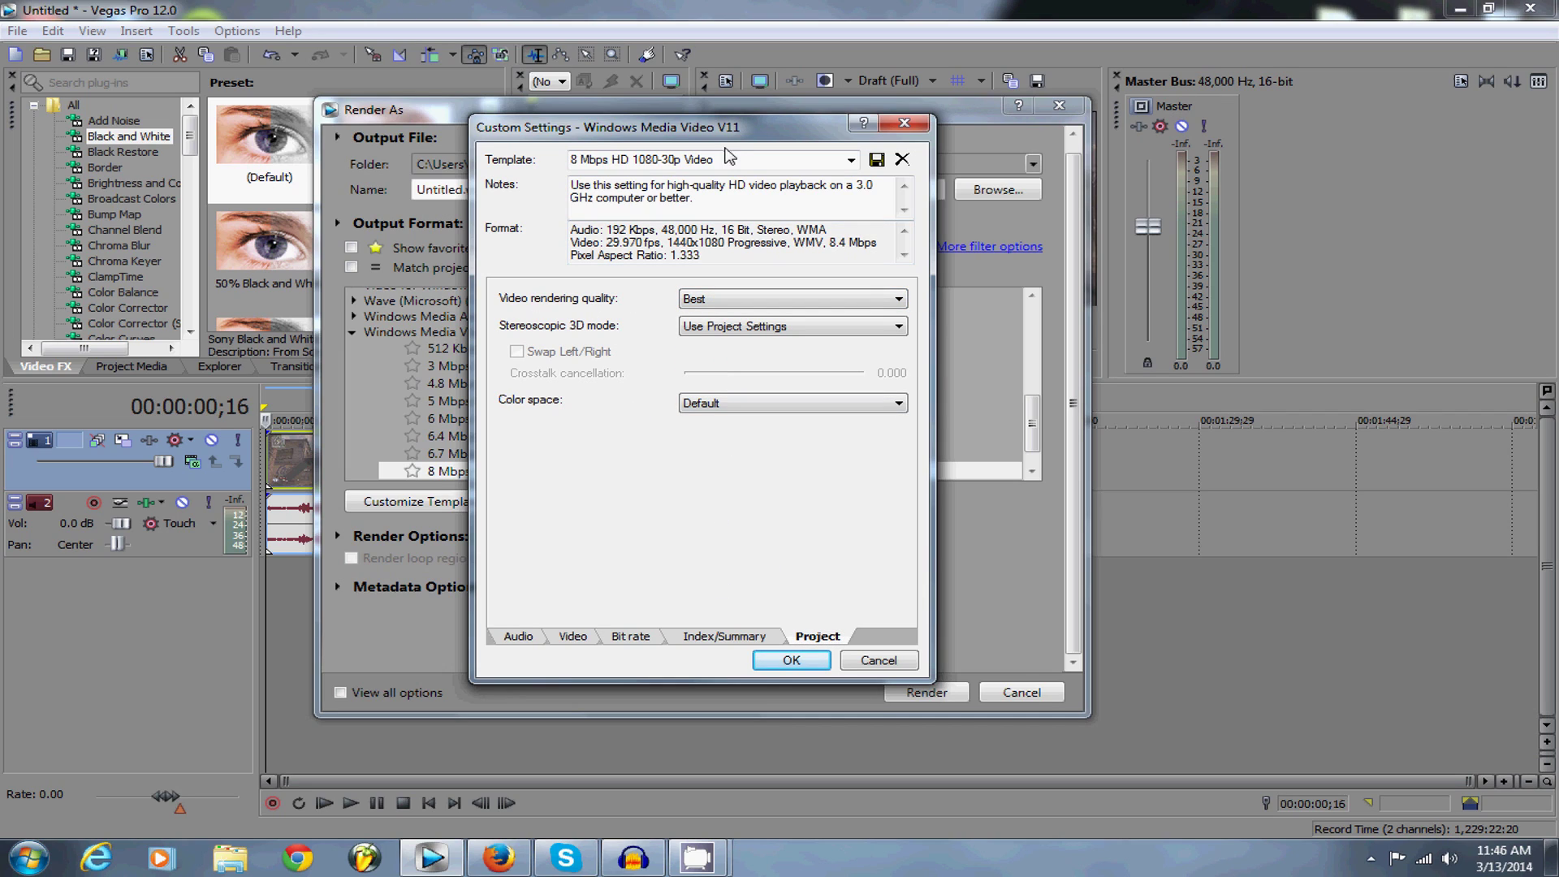
Step: Rename the template 'Best Rendering Settings' and close Custom Settings
{"action": "left_click_drag", "start_coordinate": [718, 159], "coordinate": [65, 75]}
{"action": "type", "text": "Best"}
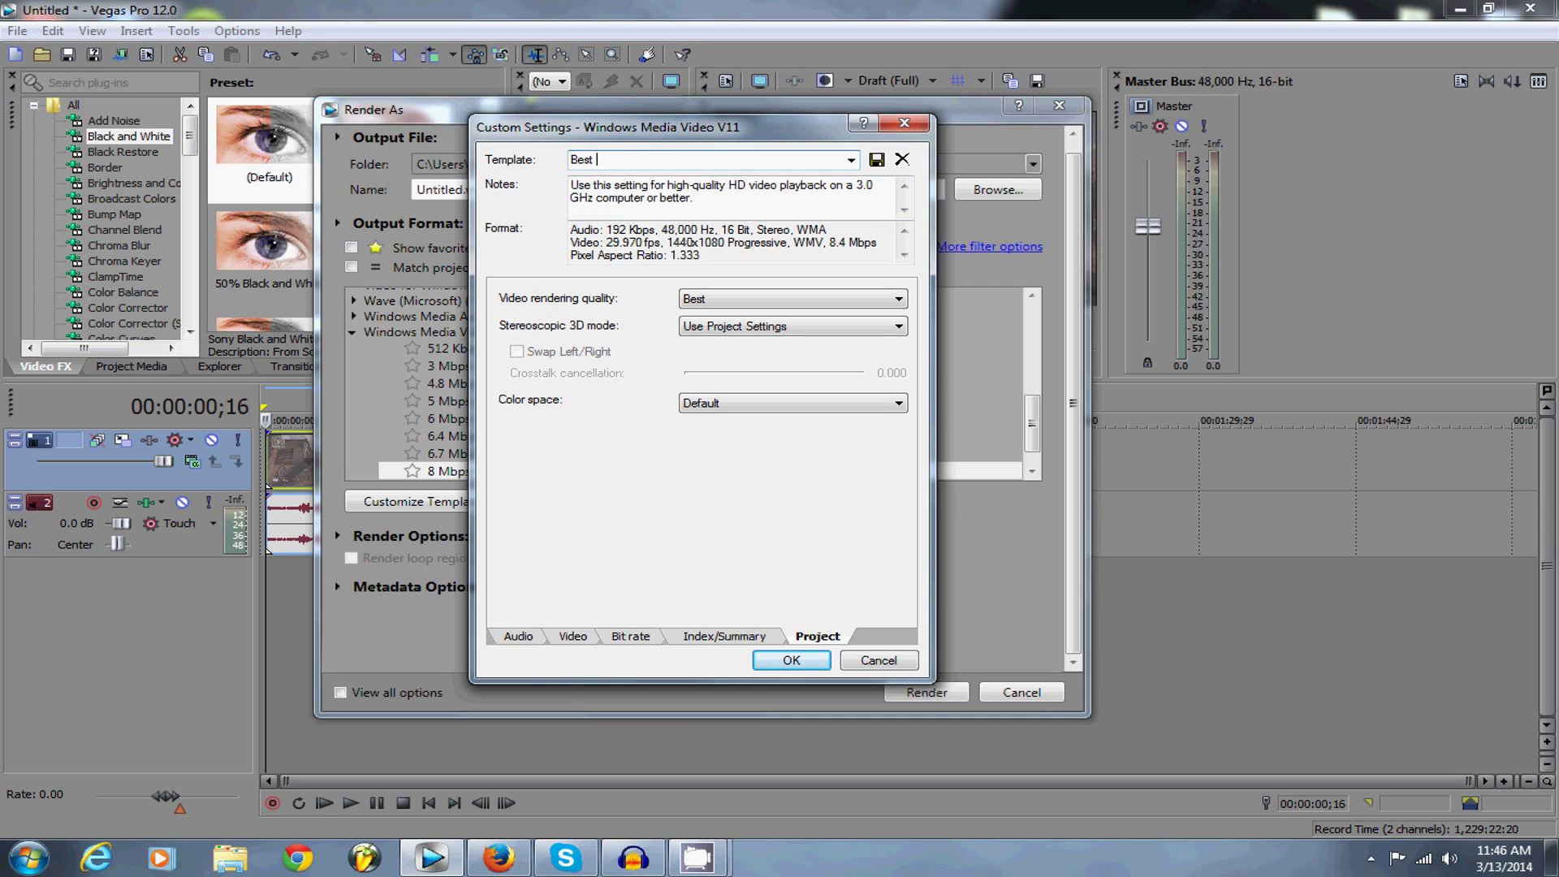
{"action": "key", "text": "BackSpace"}
{"action": "key", "text": "BackSpace"}
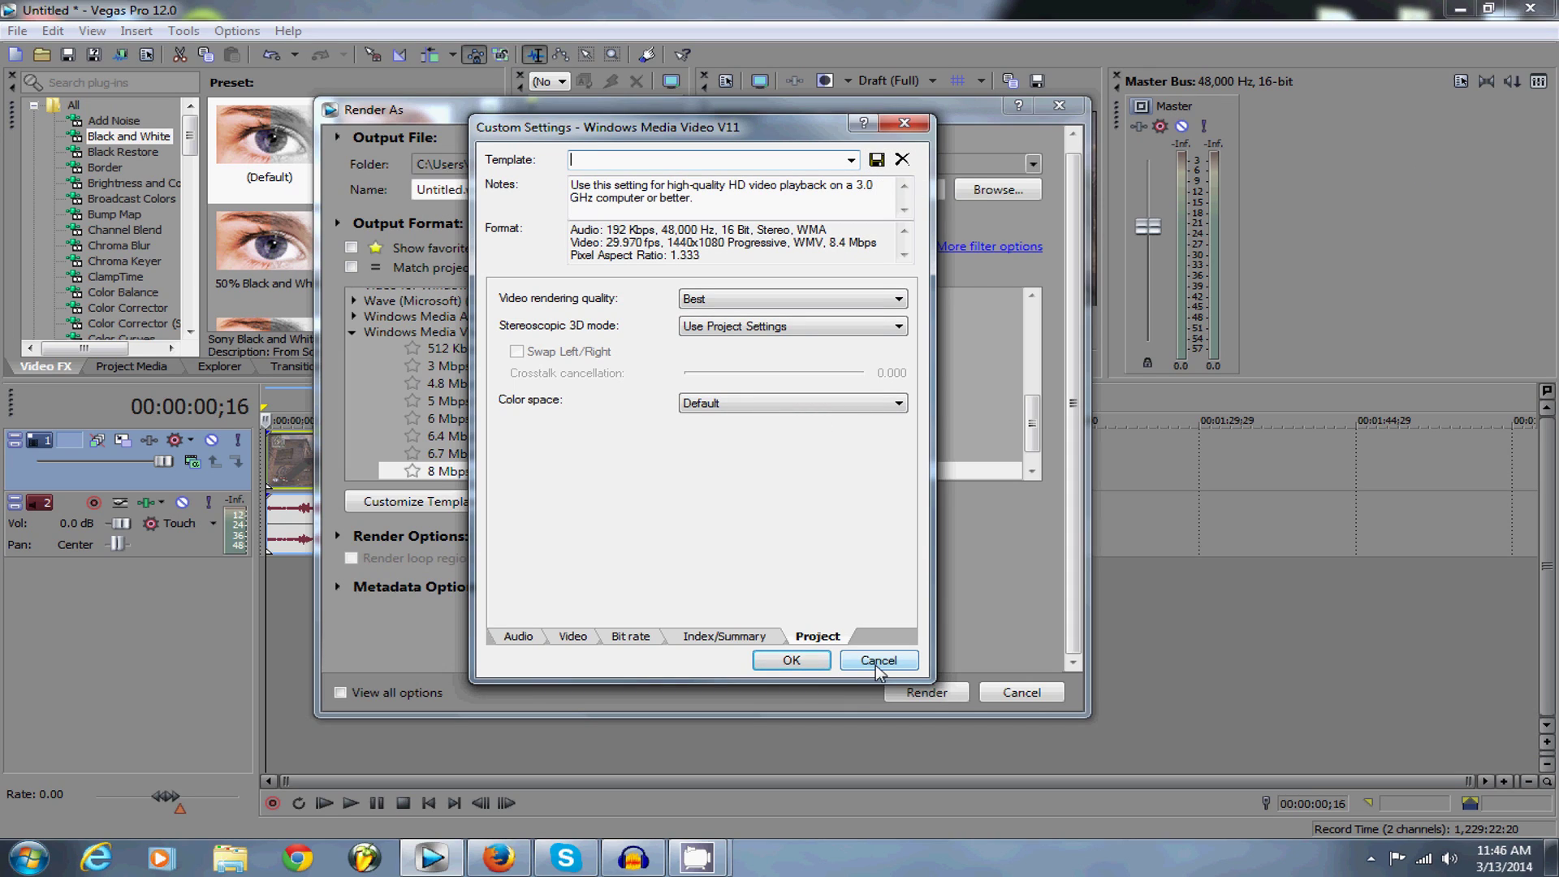
{"action": "left_click", "coordinate": [897, 123]}
{"action": "left_click", "coordinate": [1032, 471]}
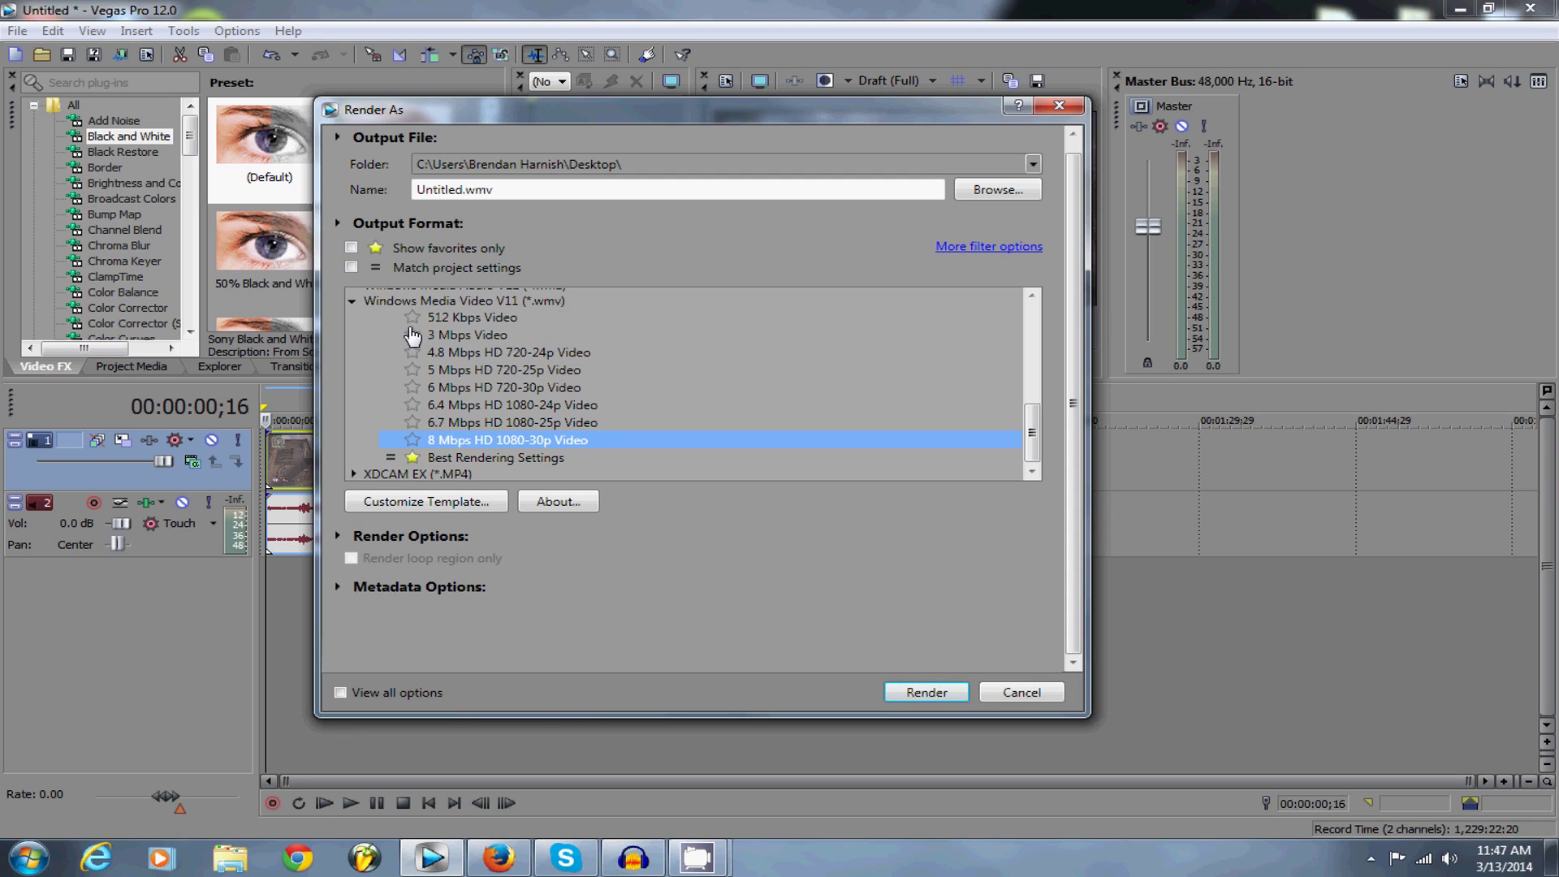
Step: Show favorites only so Best Rendering Settings is the listed template, then close Render As without rendering
{"action": "left_click_drag", "start_coordinate": [1031, 439], "coordinate": [997, 436]}
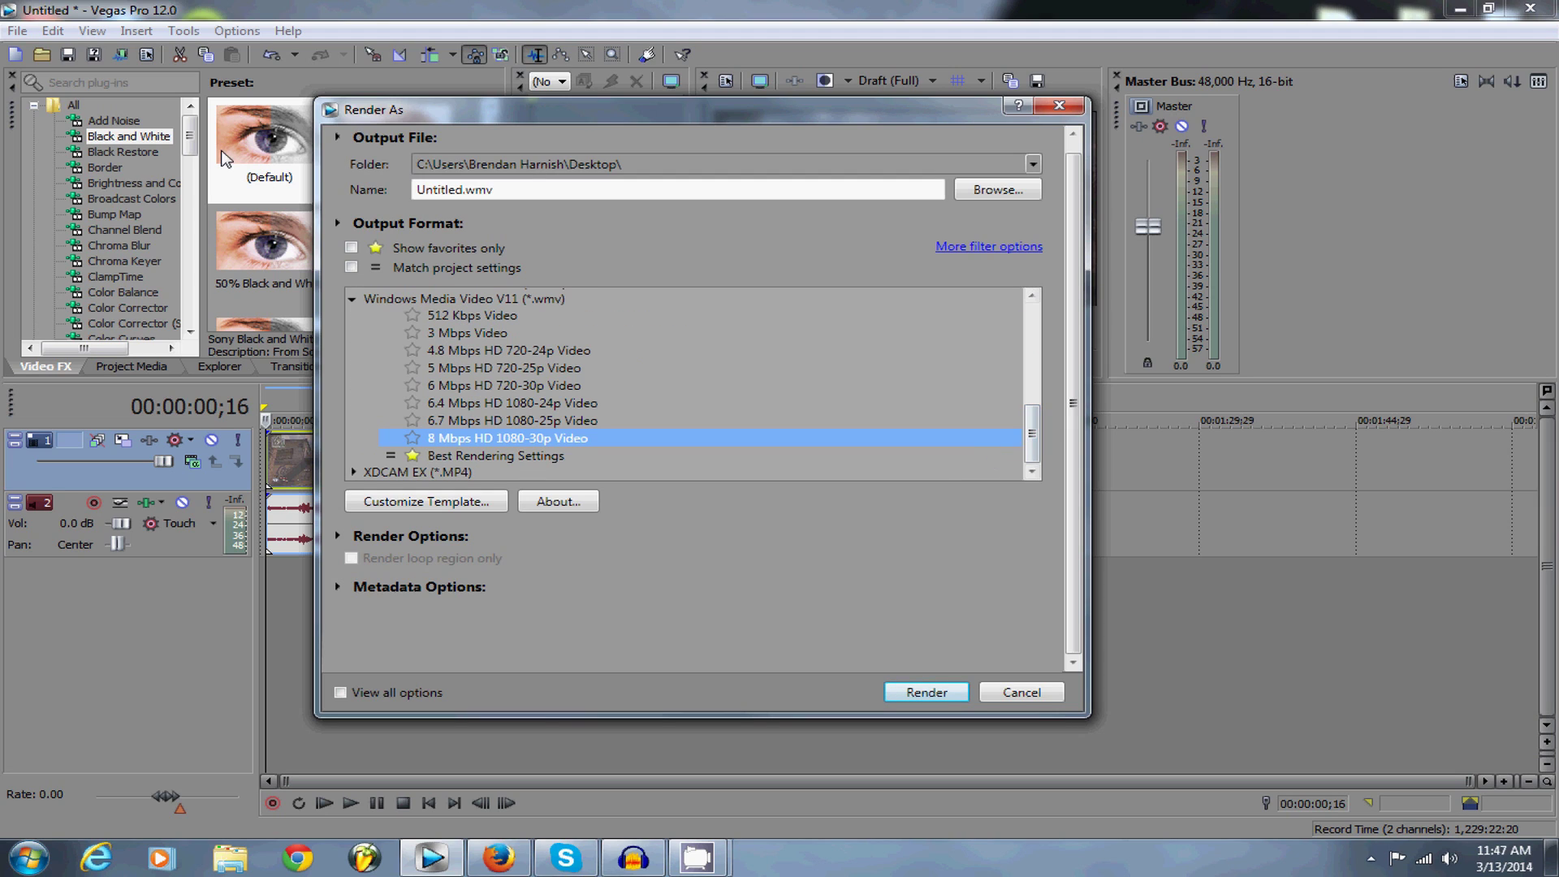
{"action": "left_click", "coordinate": [351, 248]}
{"action": "left_click", "coordinate": [454, 313]}
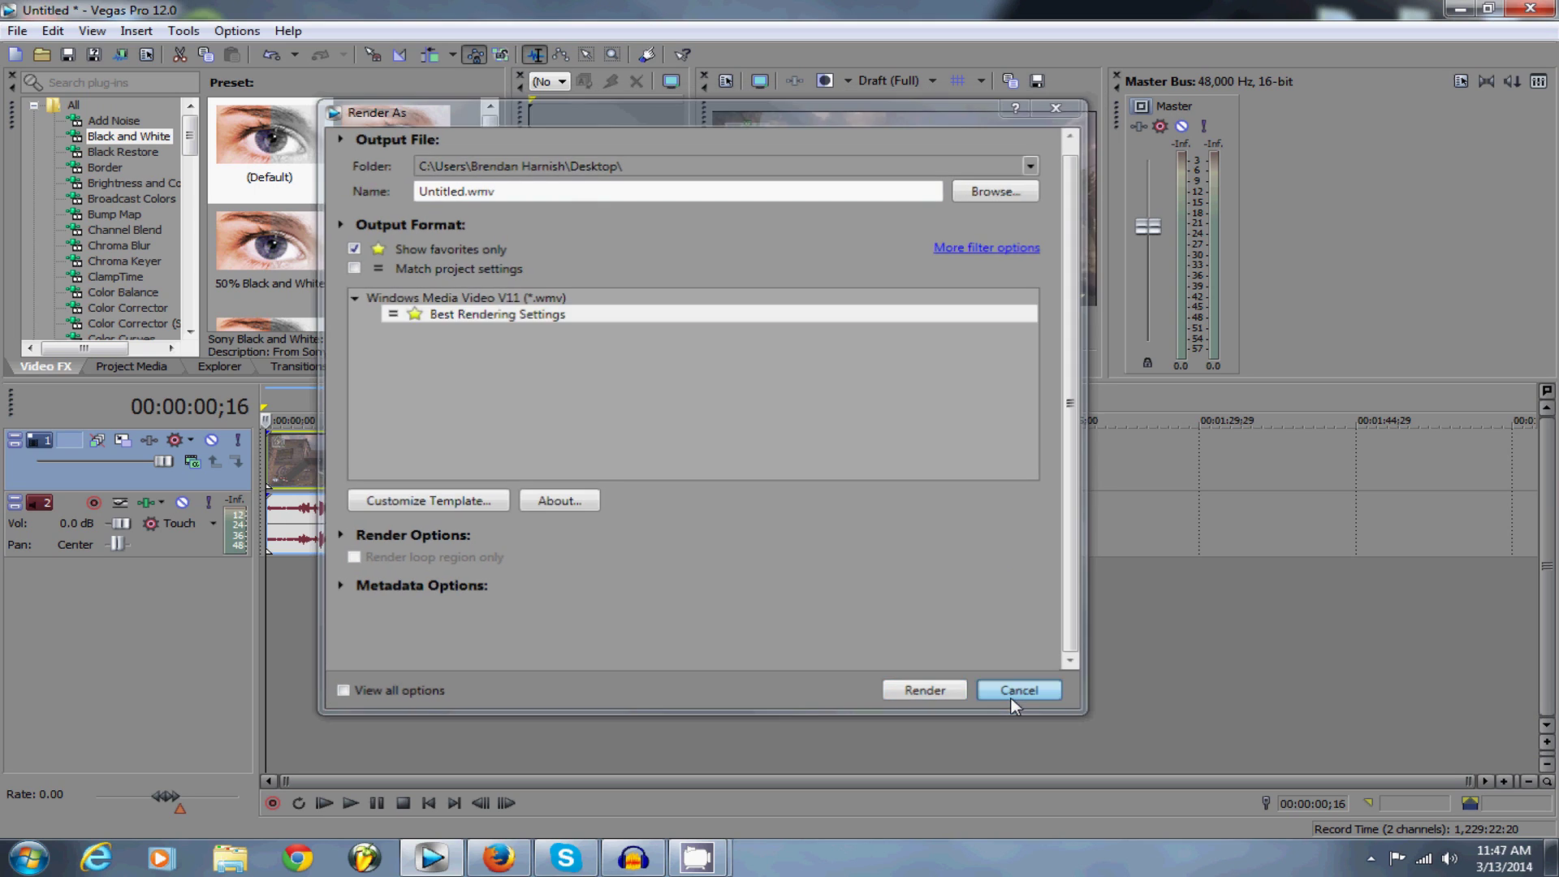
{"action": "left_click", "coordinate": [1011, 698]}
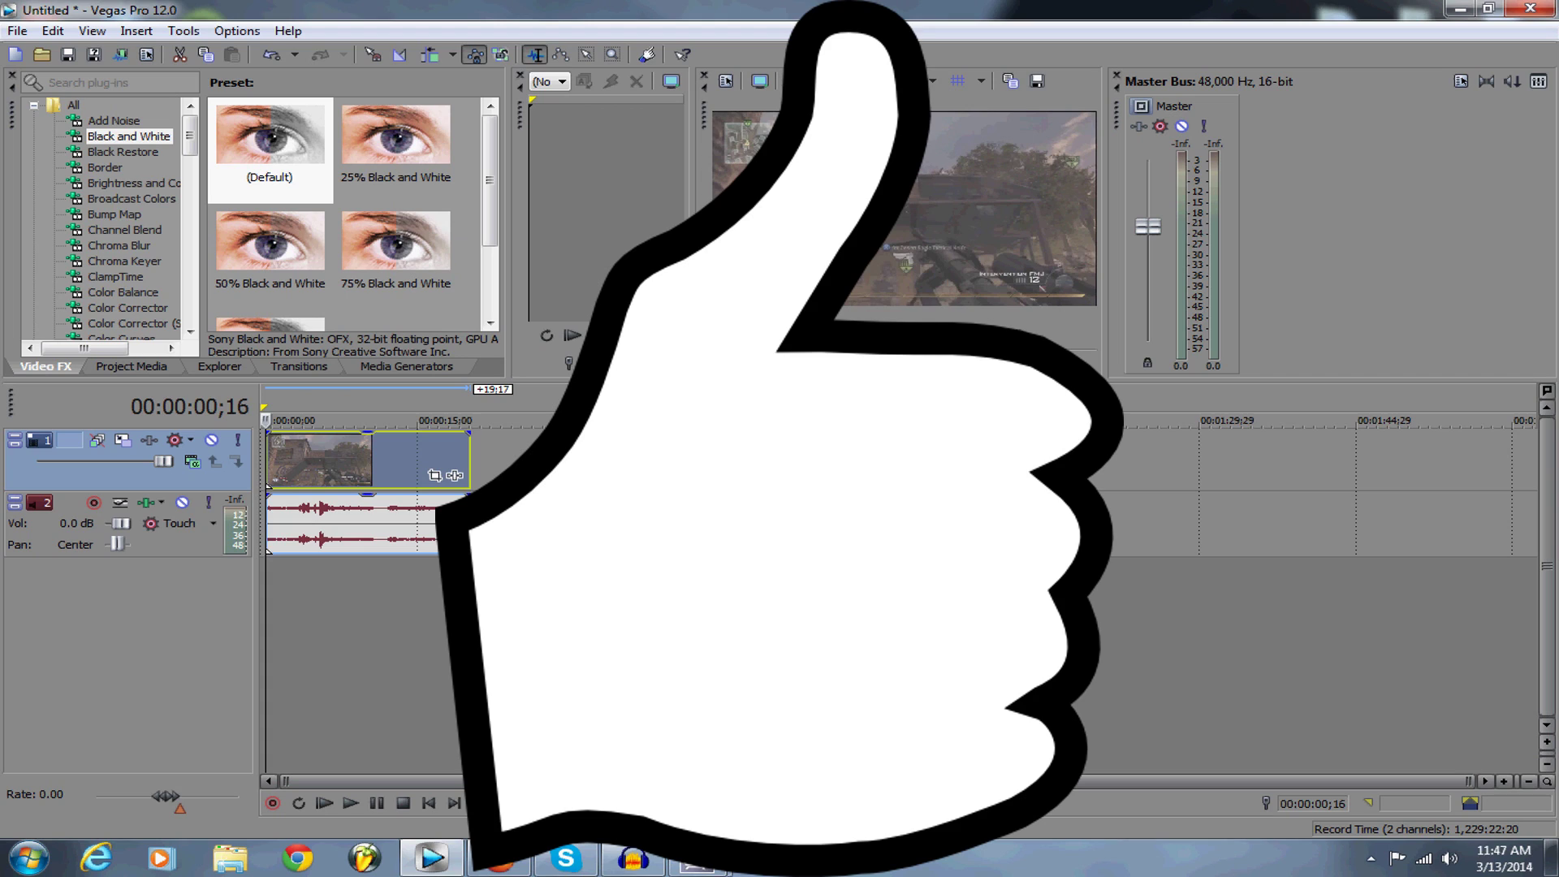